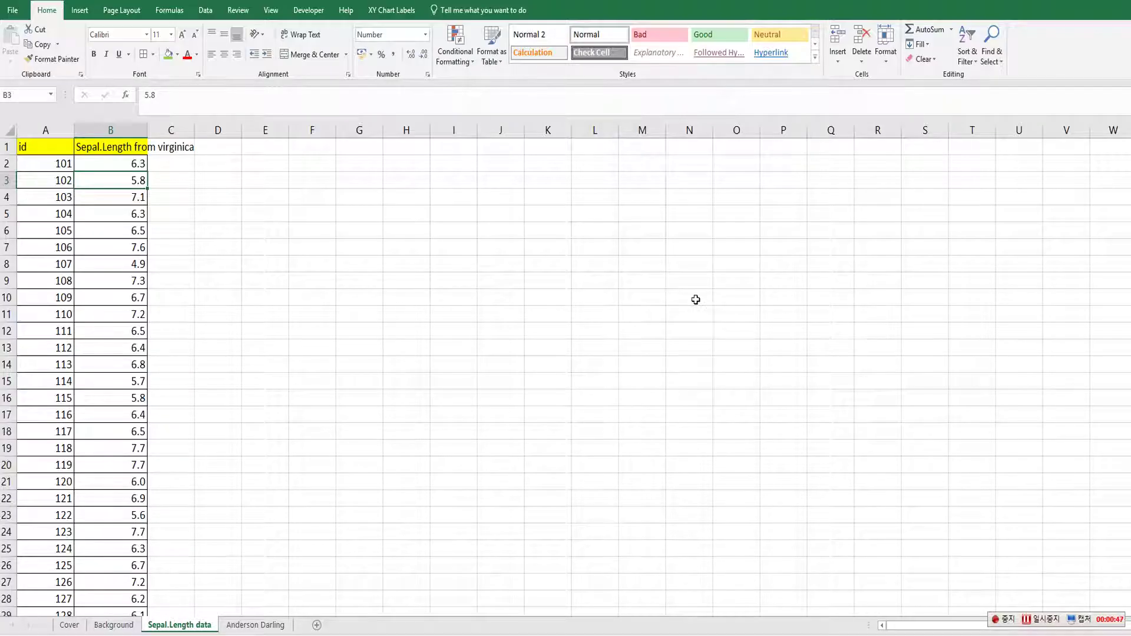
# Sort the Sepal.Length data from smallest to largest and copy the ids and lengths in A2:B51.
pyautogui.click(966, 59)
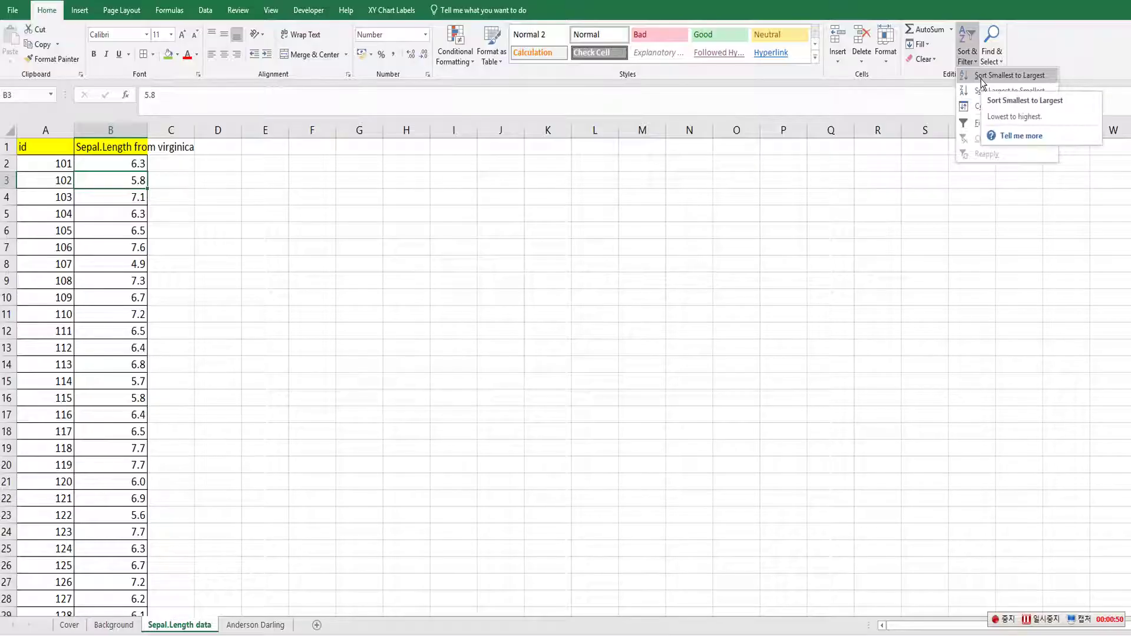
pyautogui.click(981, 78)
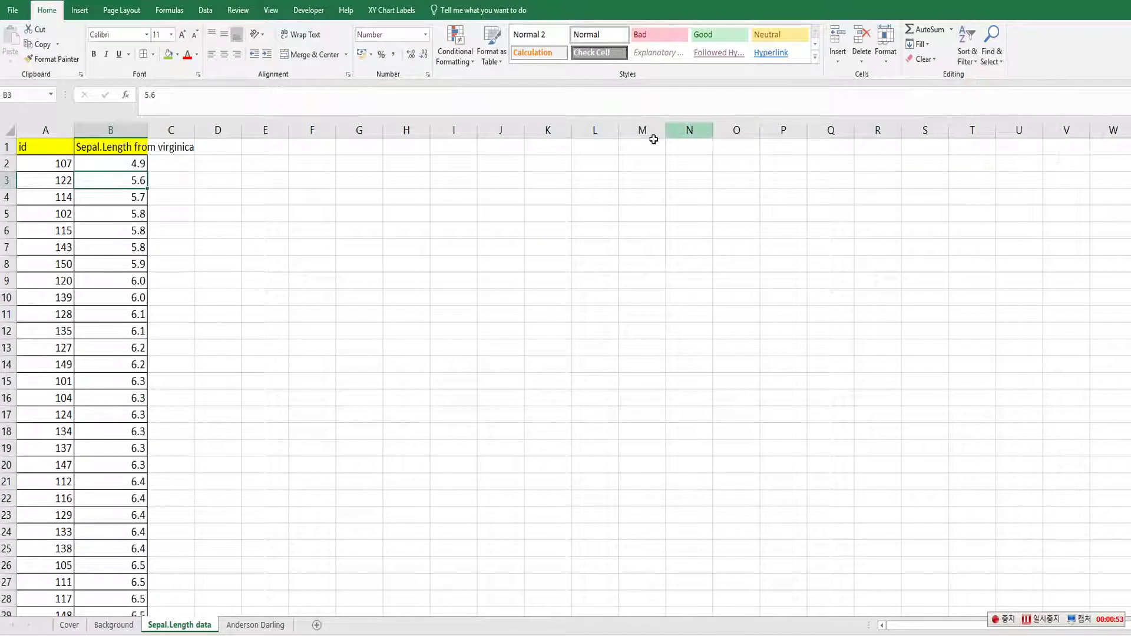
pyautogui.click(57, 164)
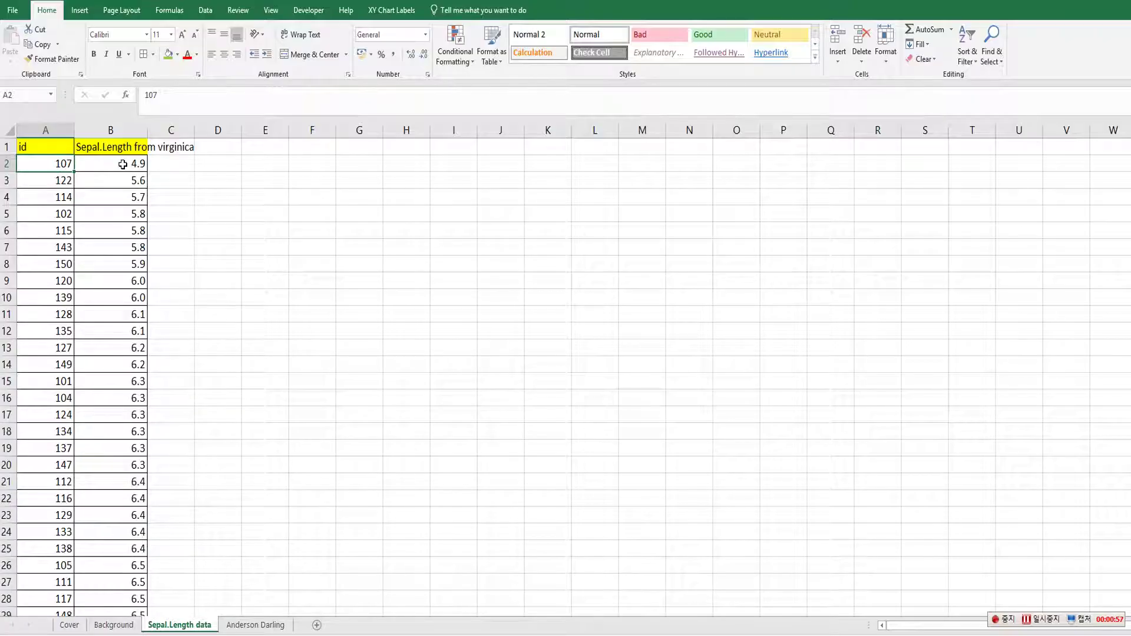
pyautogui.scroll(-10, 120, 525)
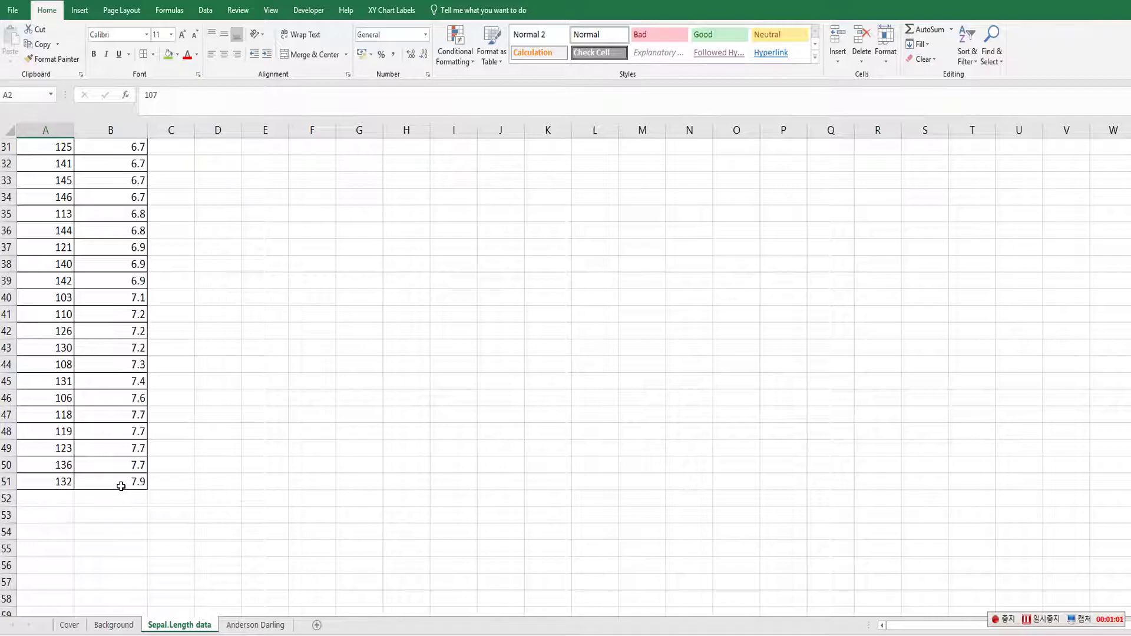
pyautogui.keyDown('shift'); pyautogui.click(121, 486); pyautogui.keyUp('shift')
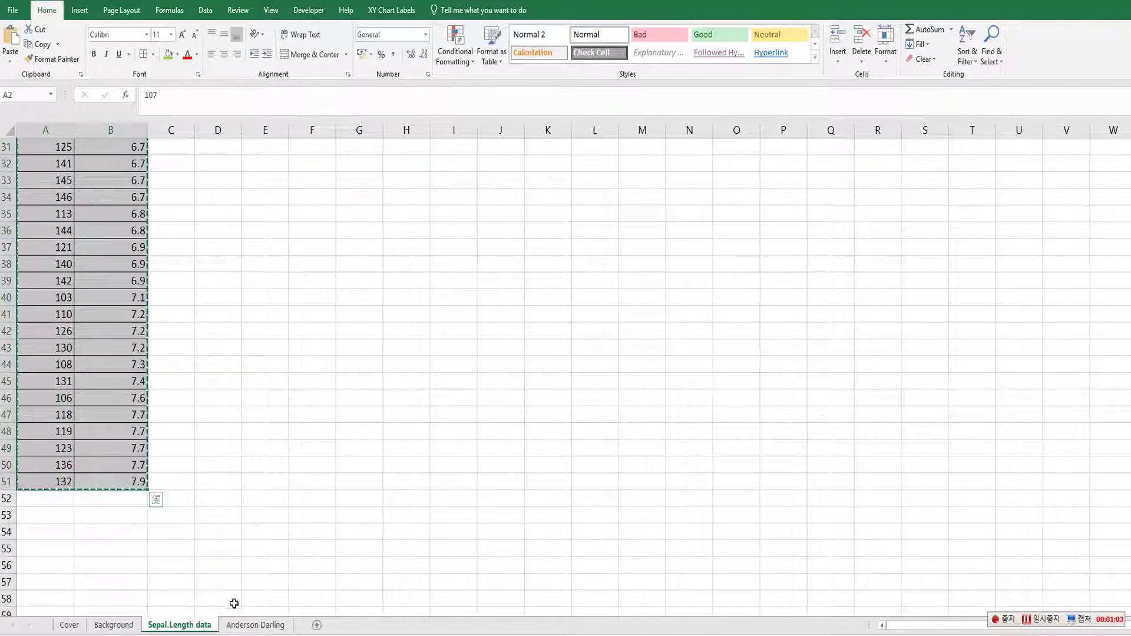
# Paste the copied ids and lengths as values starting at A2 on the Anderson Darling sheet.
pyautogui.click(255, 624)
pyautogui.click(49, 171)
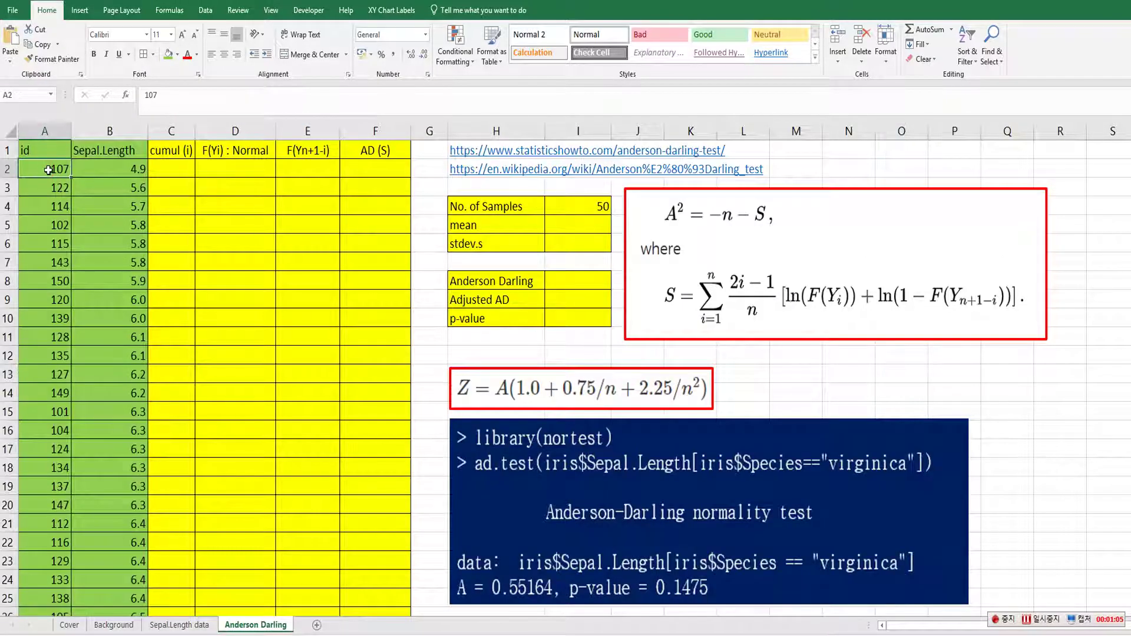
pyautogui.rightClick(49, 170)
pyautogui.click(87, 227)
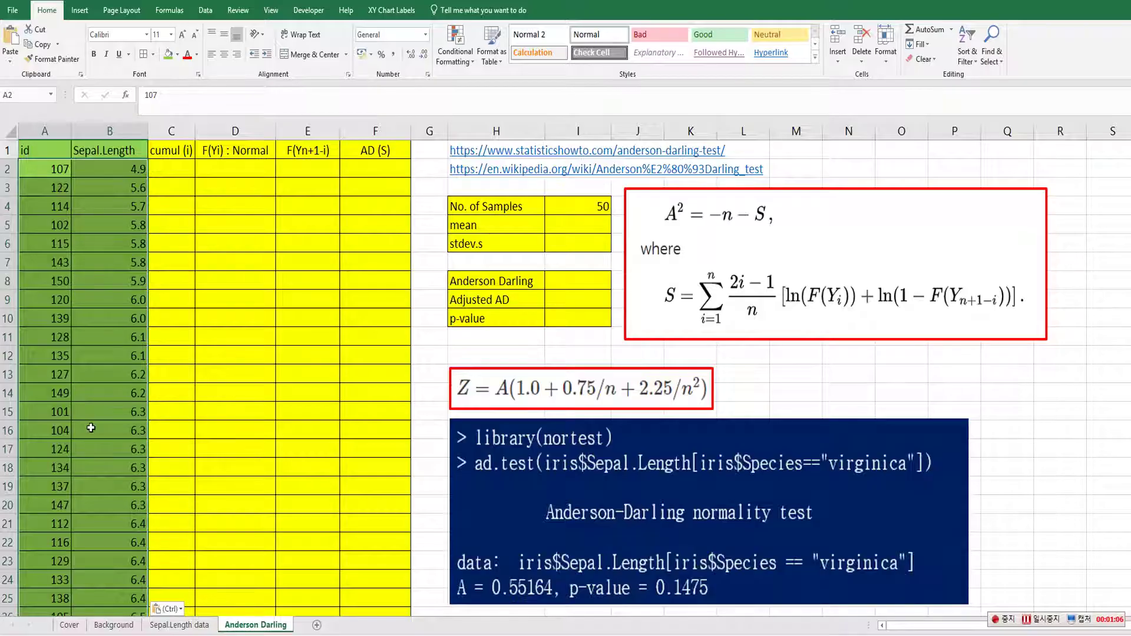
pyautogui.scroll(-5, 91, 428)
pyautogui.scroll(5, 91, 428)
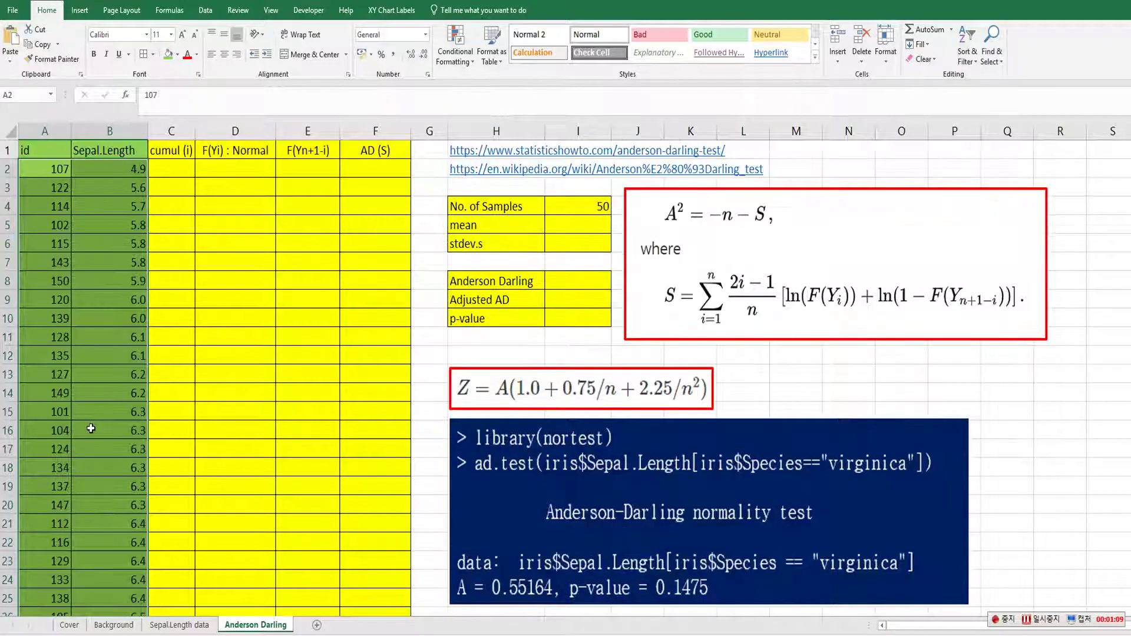
pyautogui.click(110, 261)
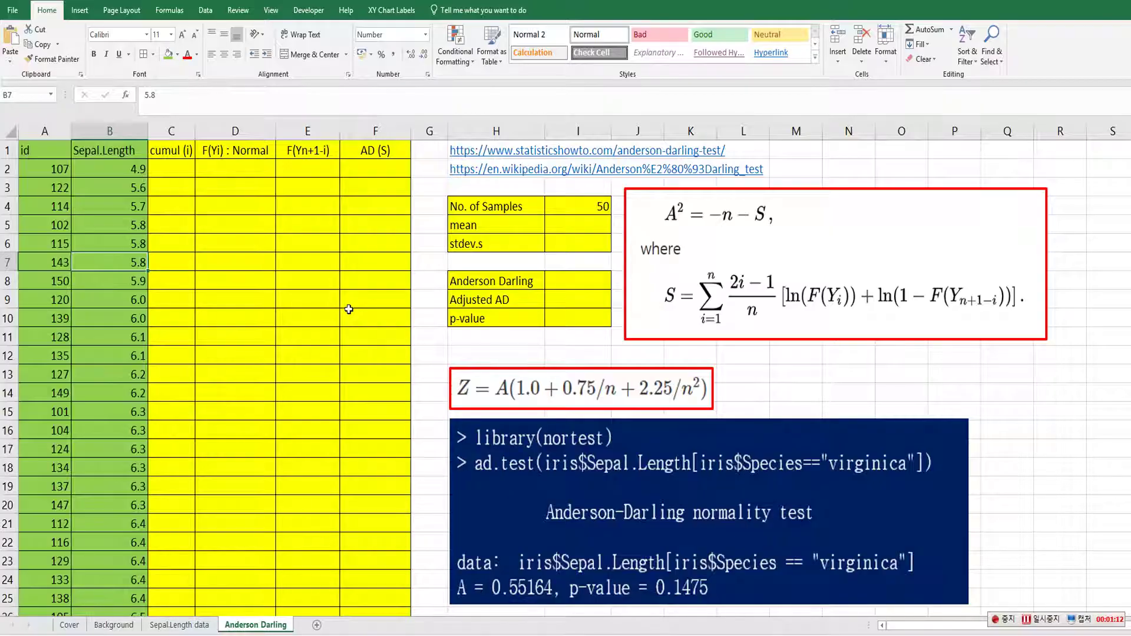
# Nudge the picture of the R normality test output slightly up and to the right.
pyautogui.click(526, 454)
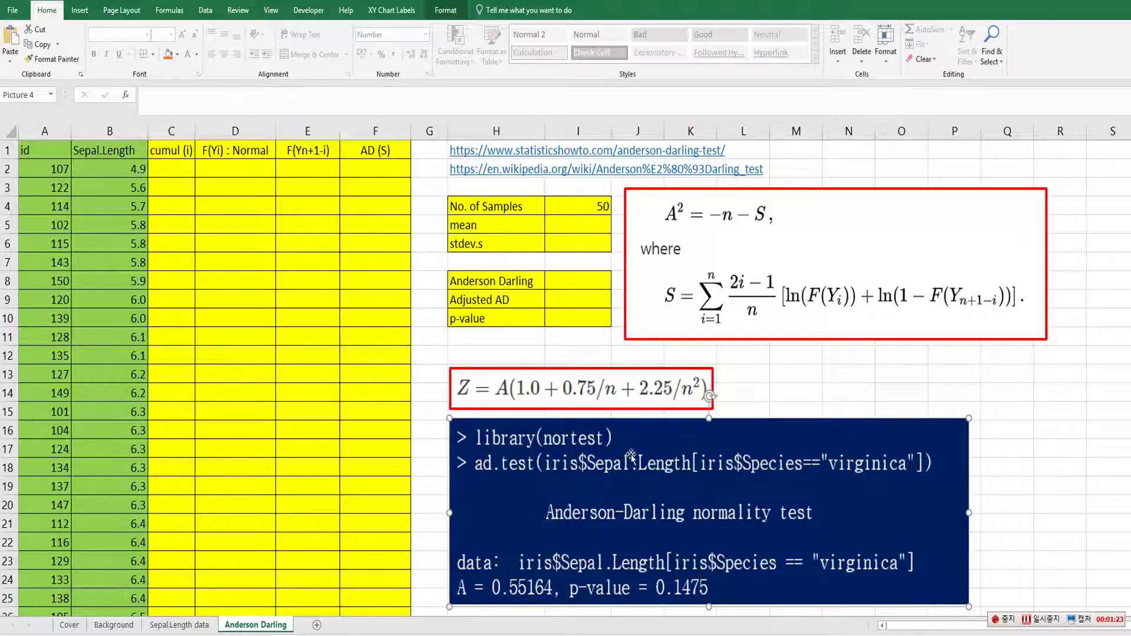
pyautogui.moveTo(672, 481); pyautogui.dragTo(675, 478)
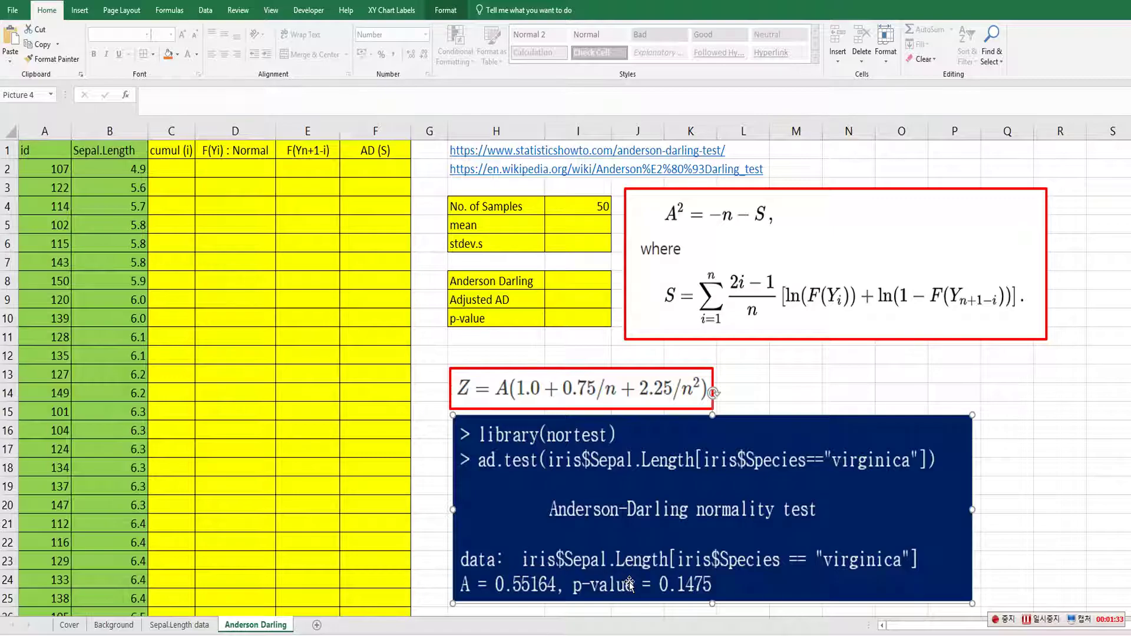
pyautogui.click(446, 356)
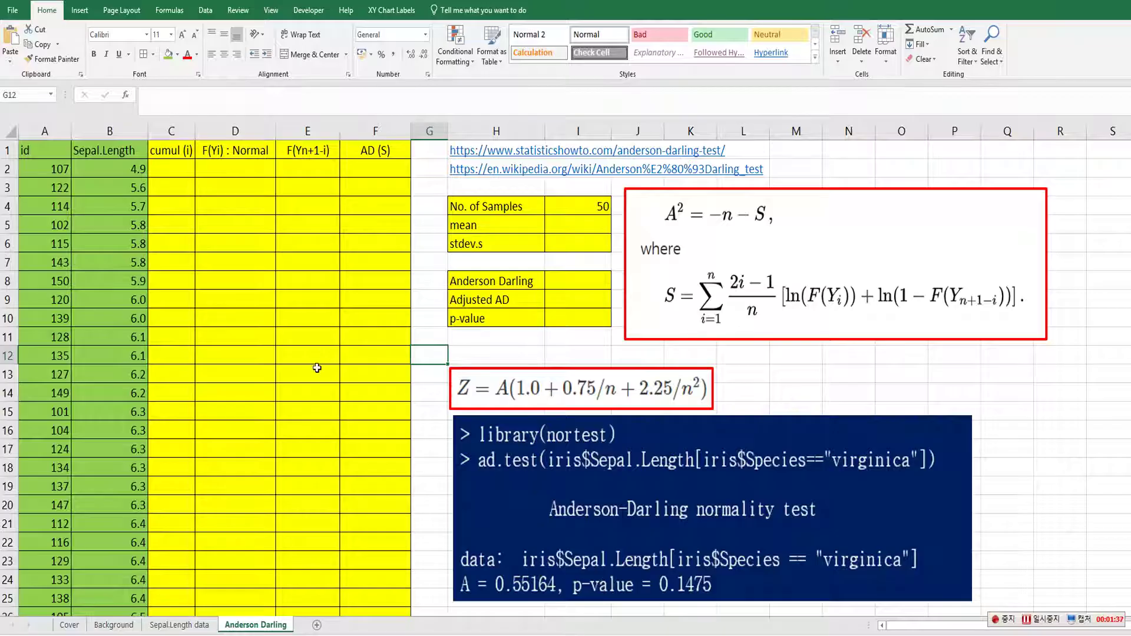
# Enter 1 and 2 in C2 and C3 and extend the cumul (i) series down to 50 in row 51.
pyautogui.click(185, 171)
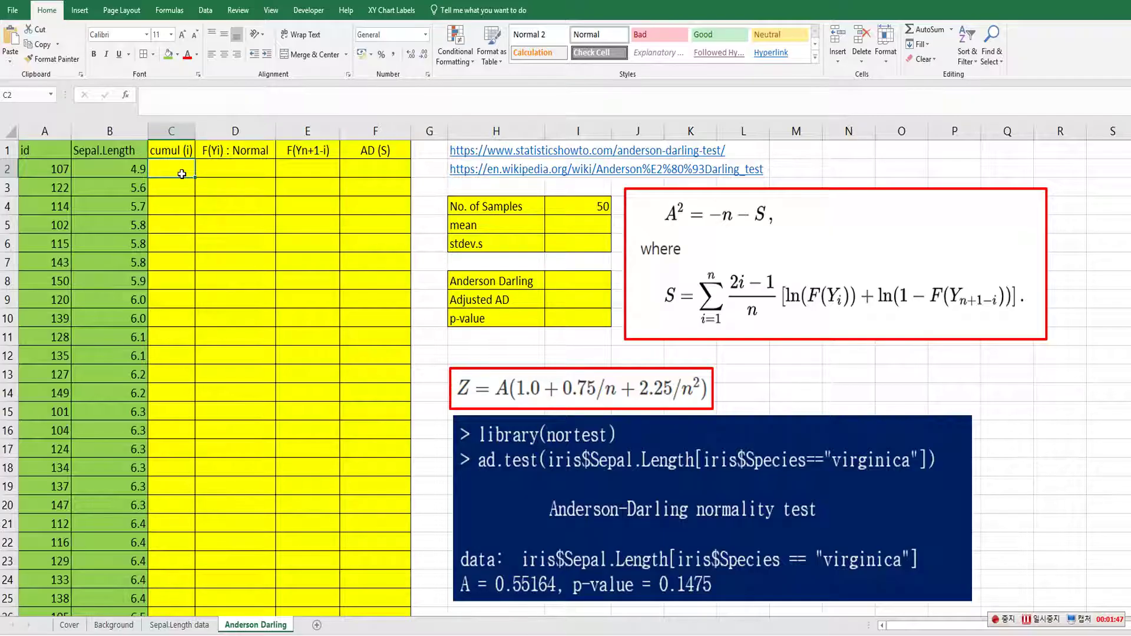
pyautogui.write('1')
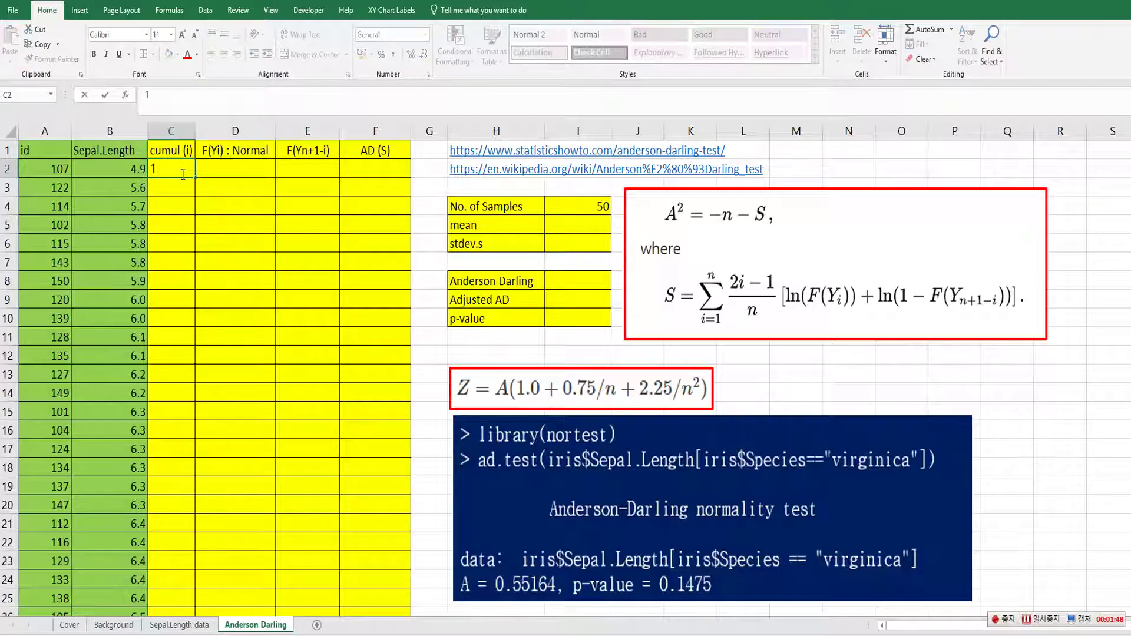
pyautogui.press('Return')
pyautogui.write('2')
pyautogui.press('Return')
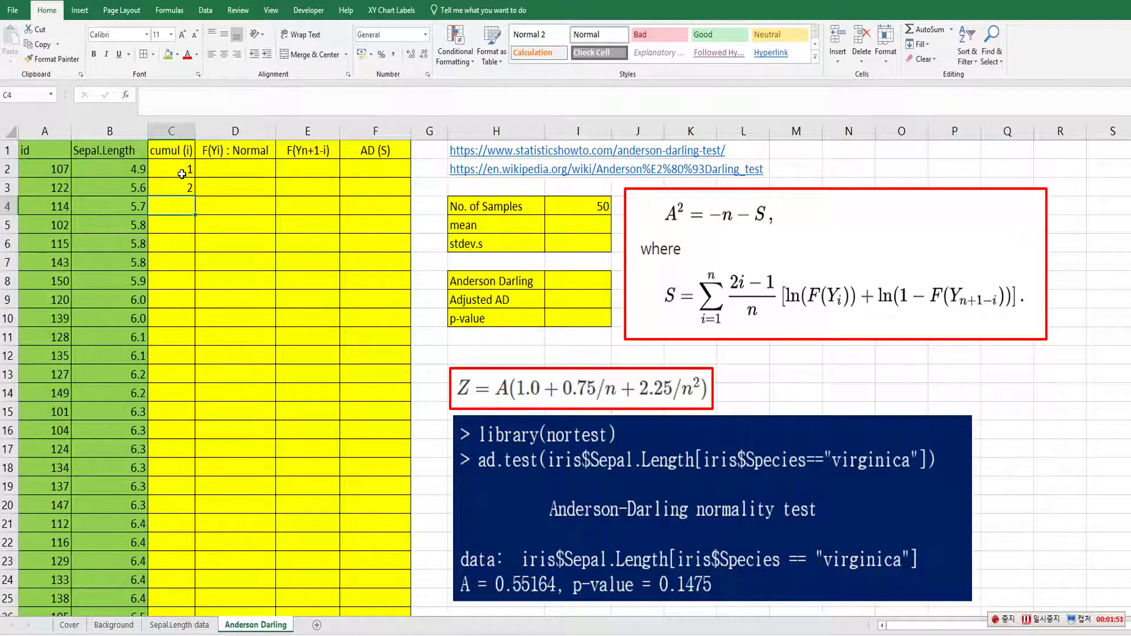
pyautogui.moveTo(181, 174); pyautogui.dragTo(189, 192)
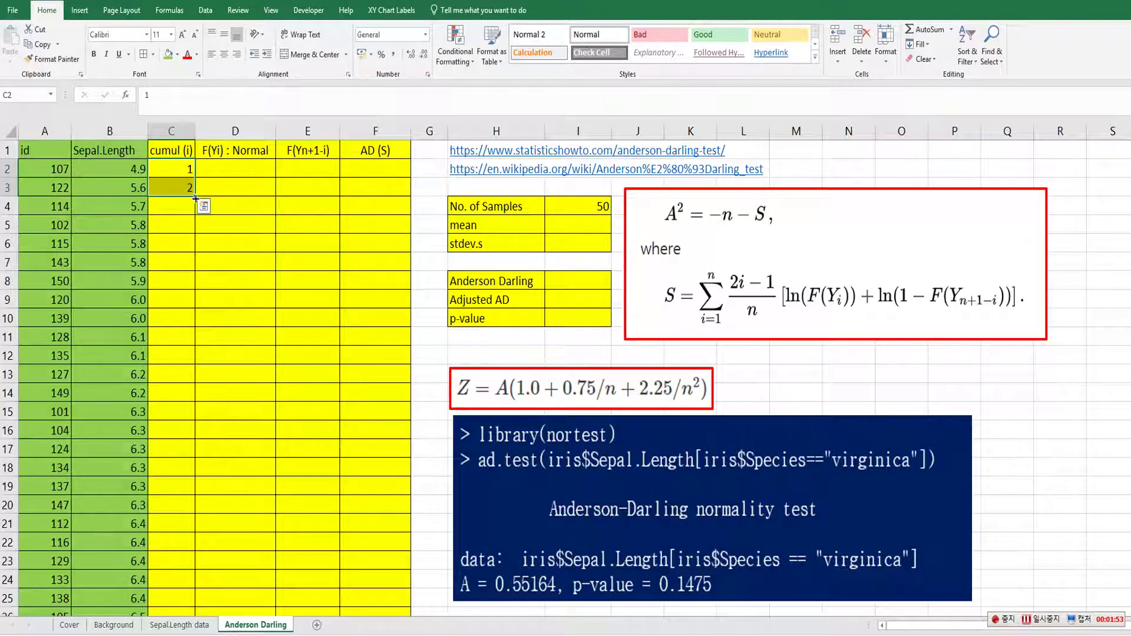
pyautogui.doubleClick(195, 199)
pyautogui.scroll(-7, 165, 412)
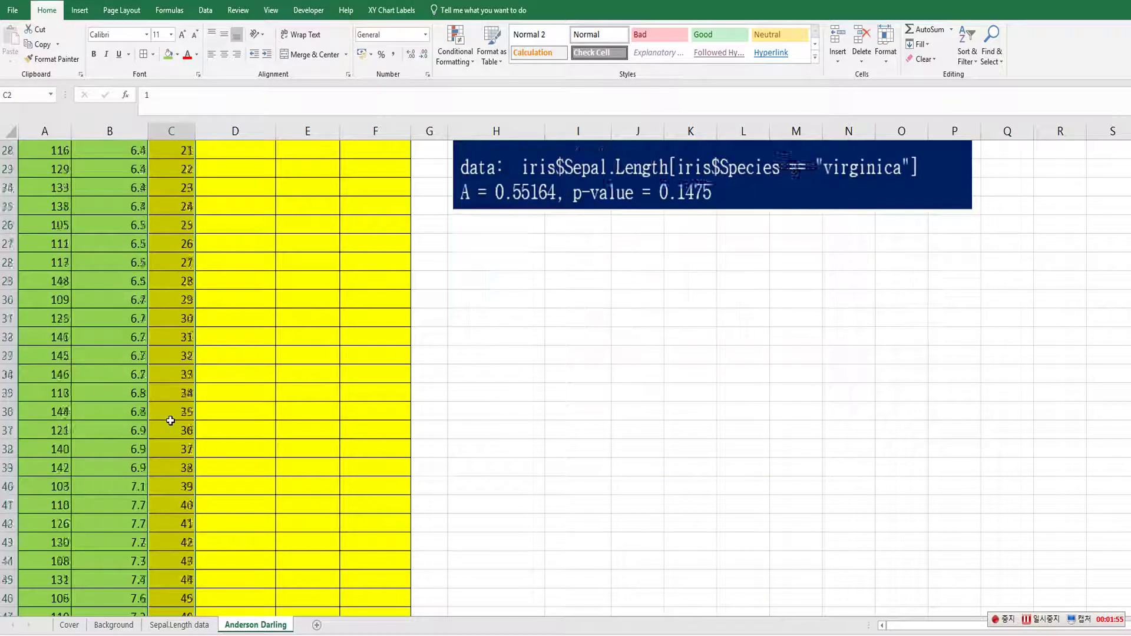
pyautogui.scroll(-3, 177, 421)
pyautogui.scroll(12, 198, 371)
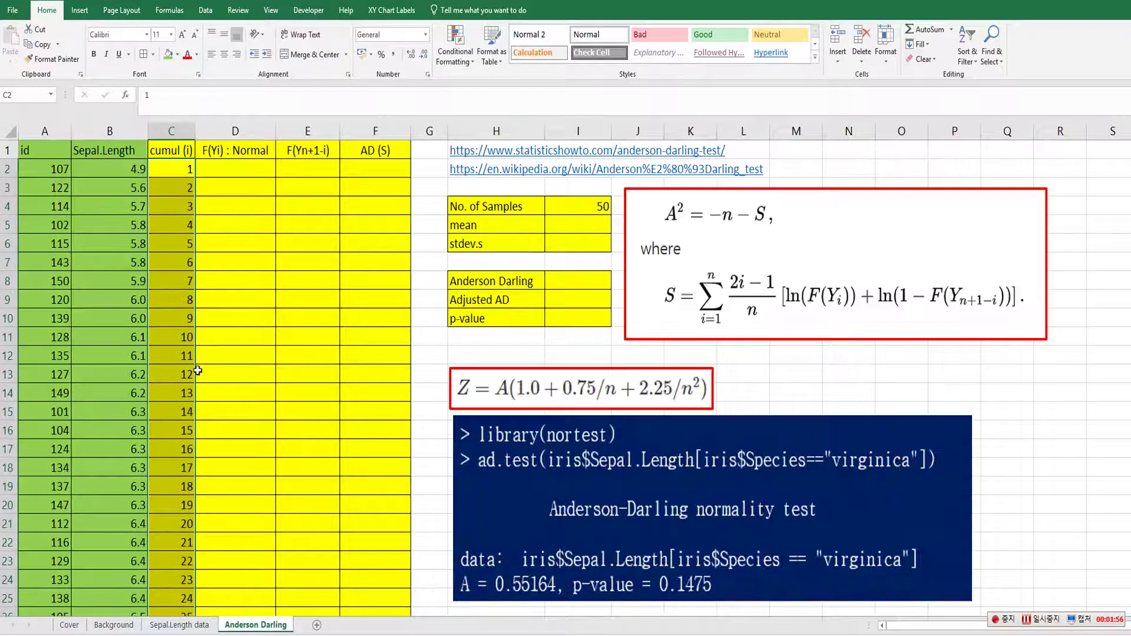
# Shift the picture with the A² and S formulas slightly down and right, then select the F(Yi) column.
pyautogui.click(239, 171)
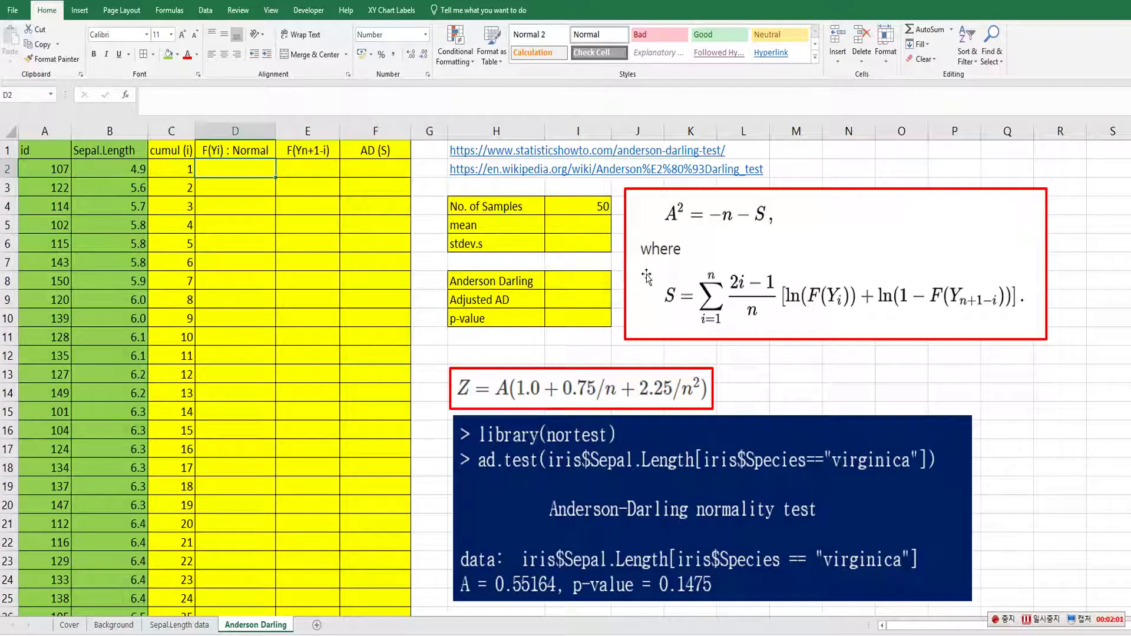
pyautogui.moveTo(698, 269); pyautogui.dragTo(708, 288)
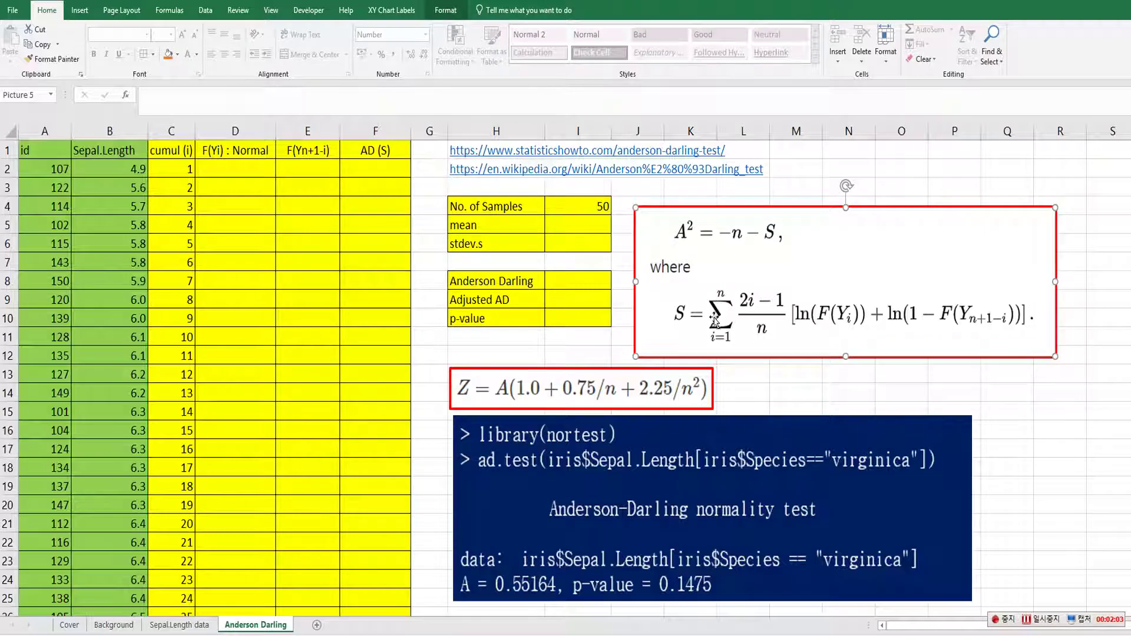
pyautogui.click(244, 131)
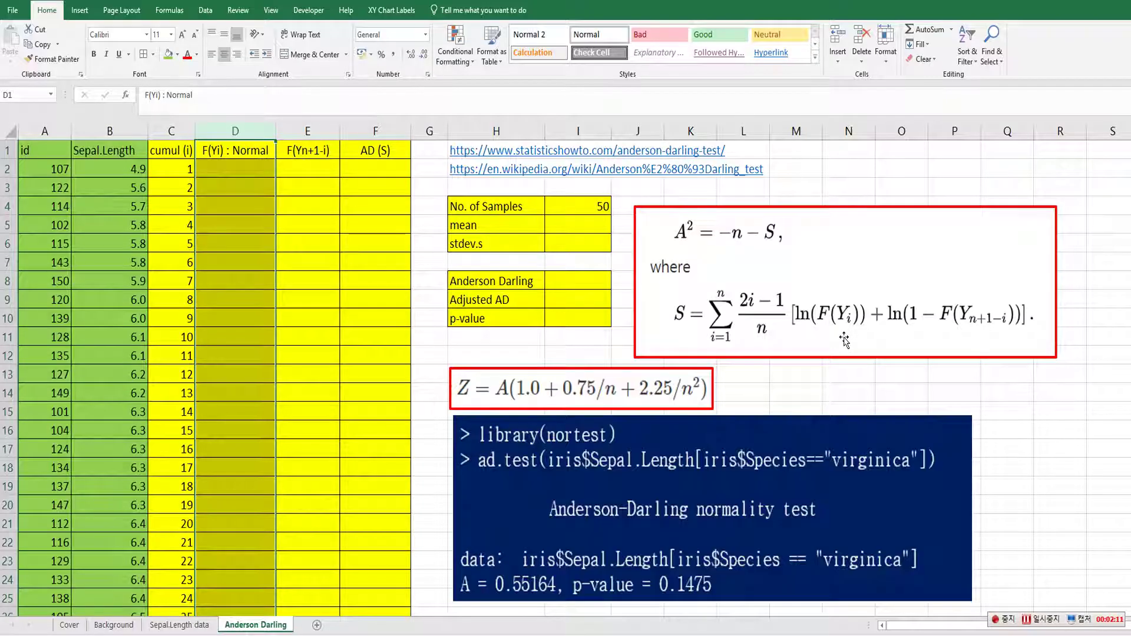
# Enter =norm.dist(B2,$I$5,$I$6,true) in D2 as the first F(Yi) value.
pyautogui.click(248, 170)
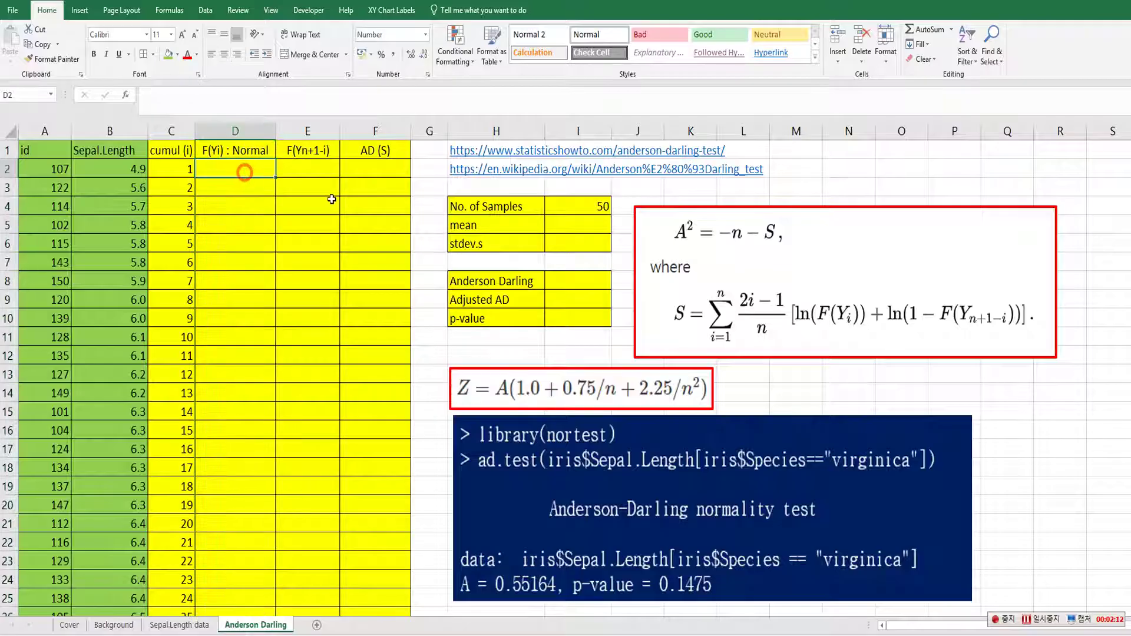
pyautogui.write('=nor')
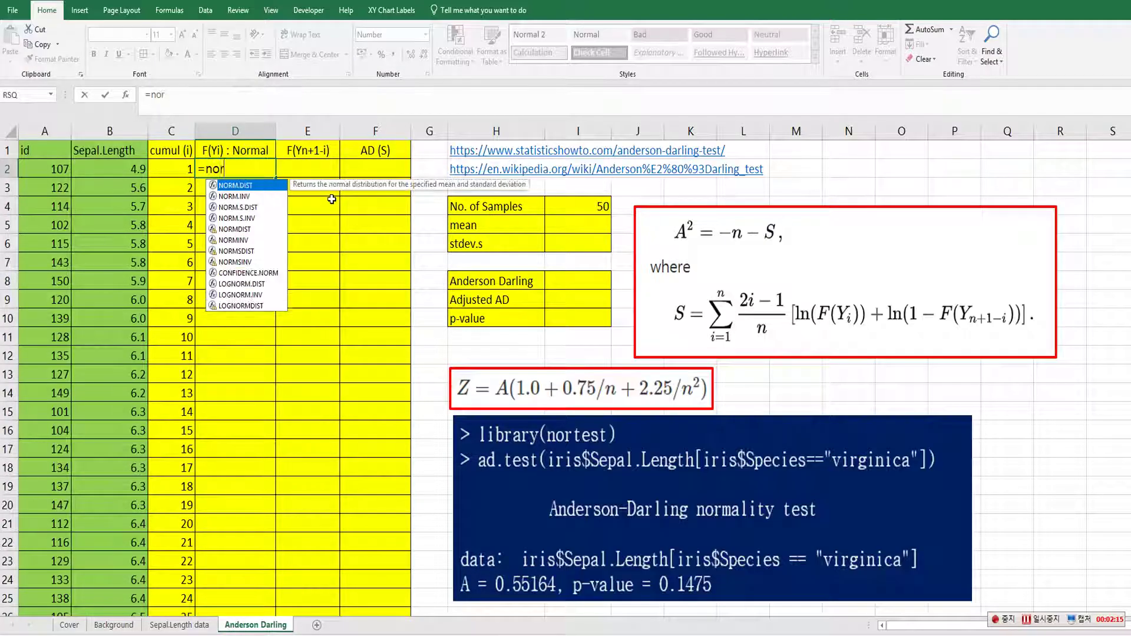
pyautogui.write('m.dist(')
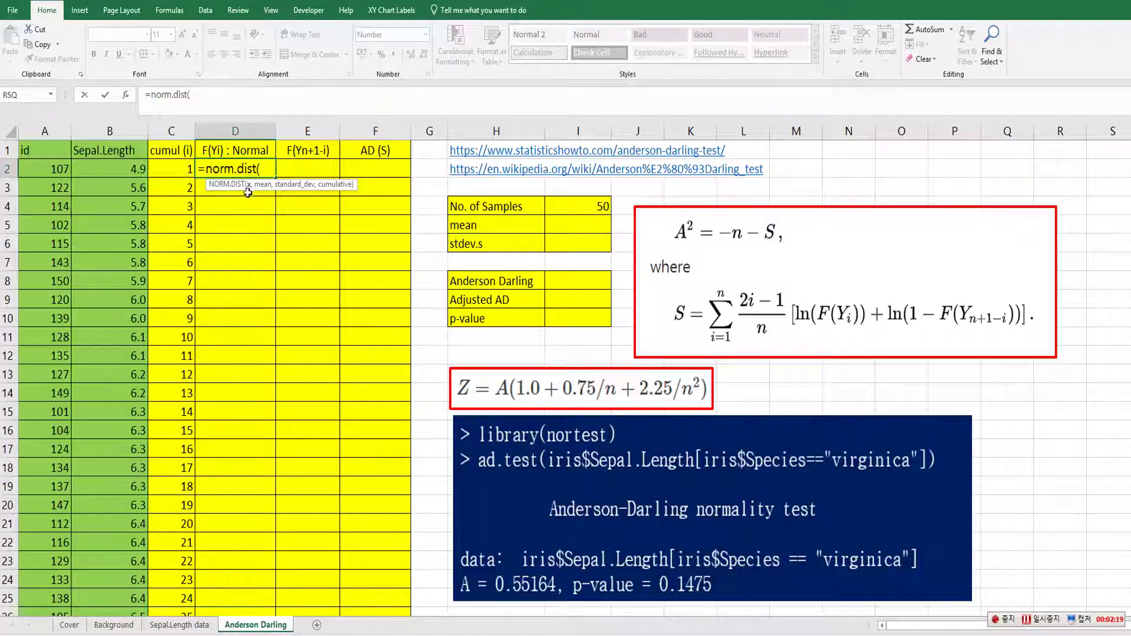
pyautogui.click(125, 169)
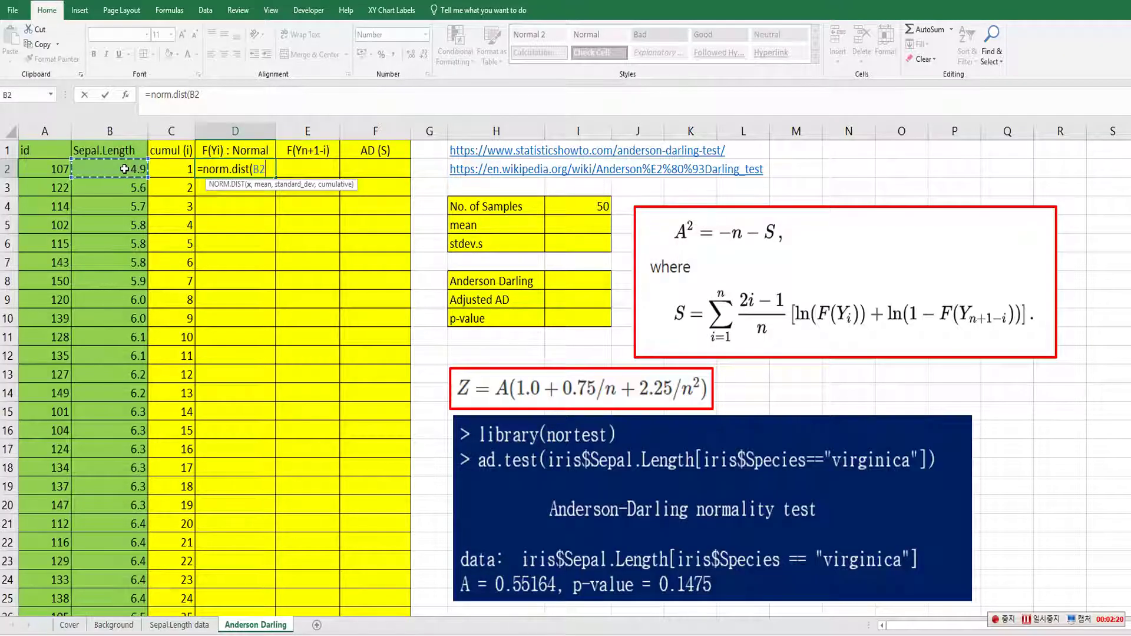
pyautogui.write(',')
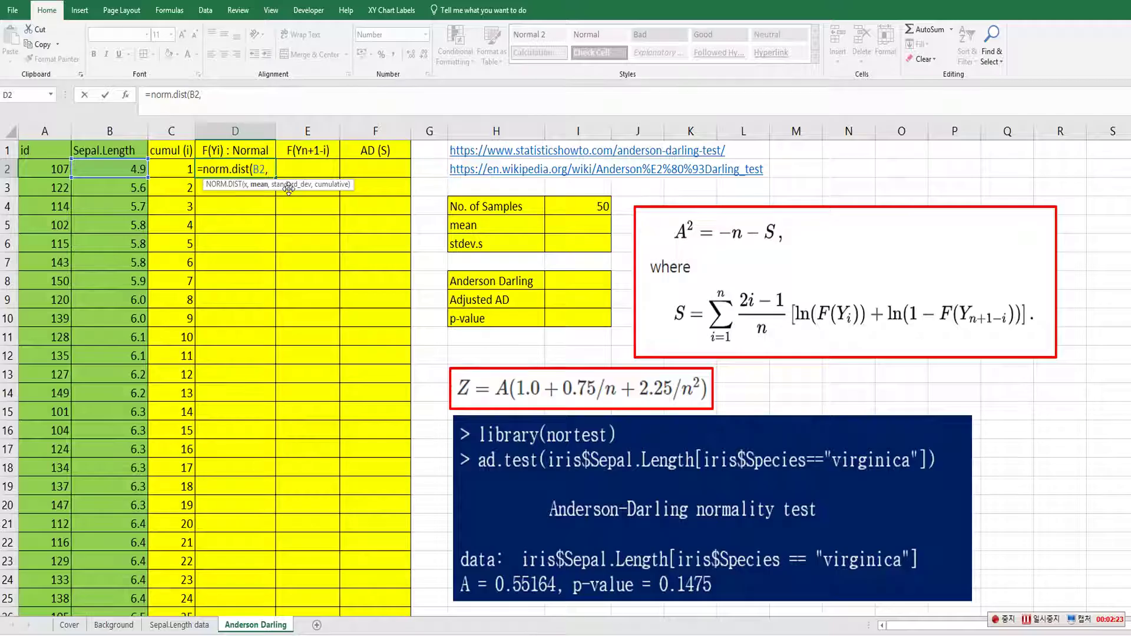
pyautogui.click(571, 228)
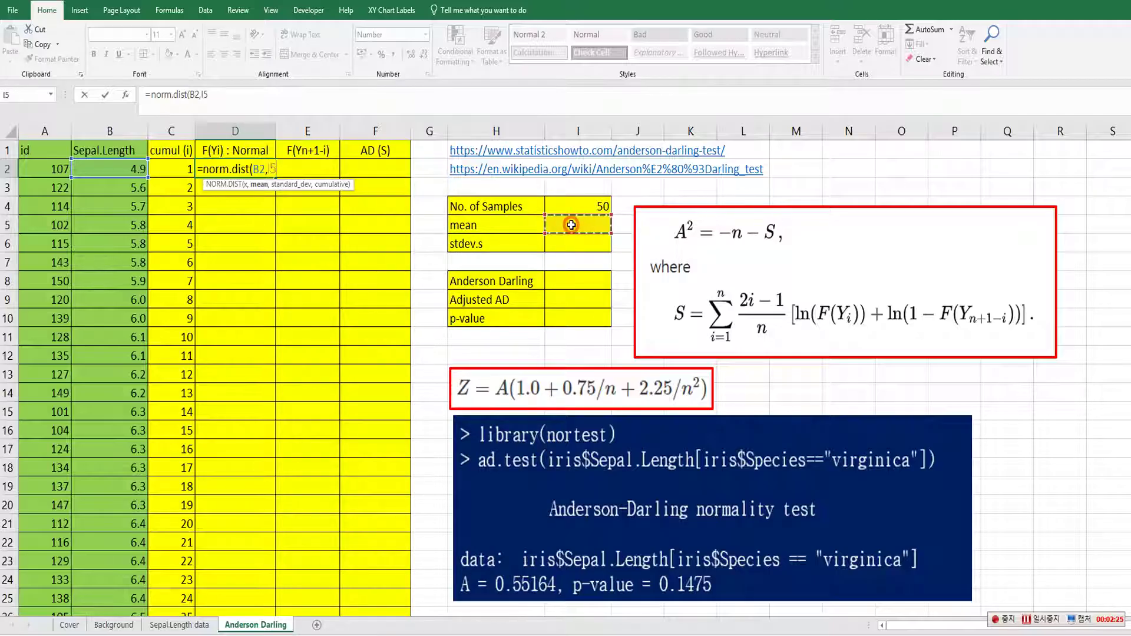
pyautogui.press('F4')
pyautogui.write(',')
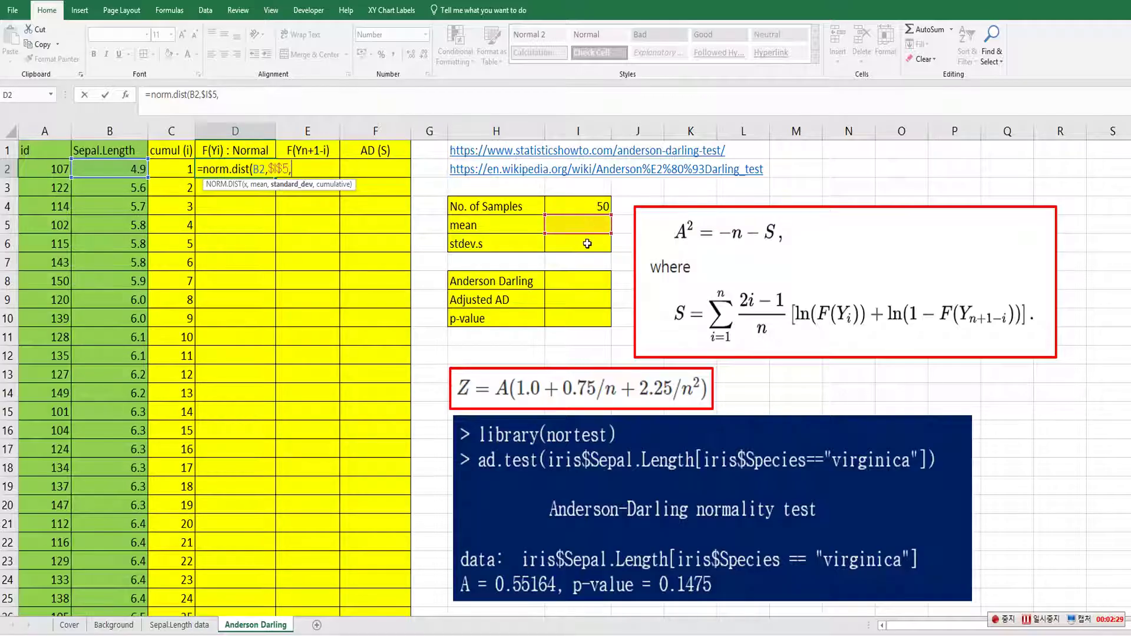
pyautogui.click(588, 244)
pyautogui.press('F4')
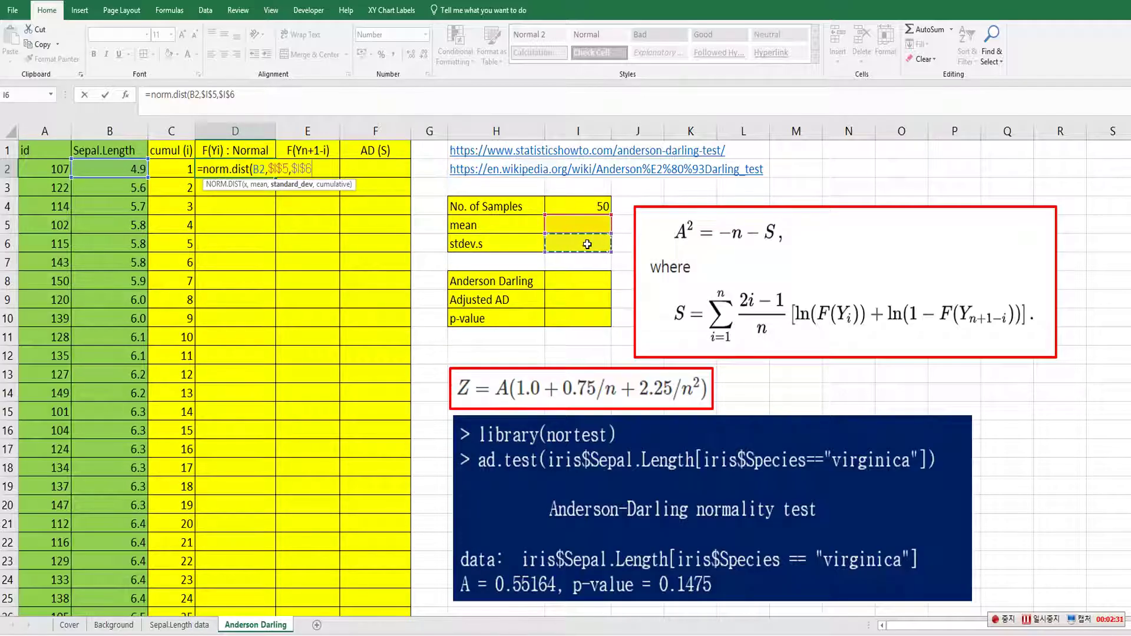
pyautogui.write(',tru')
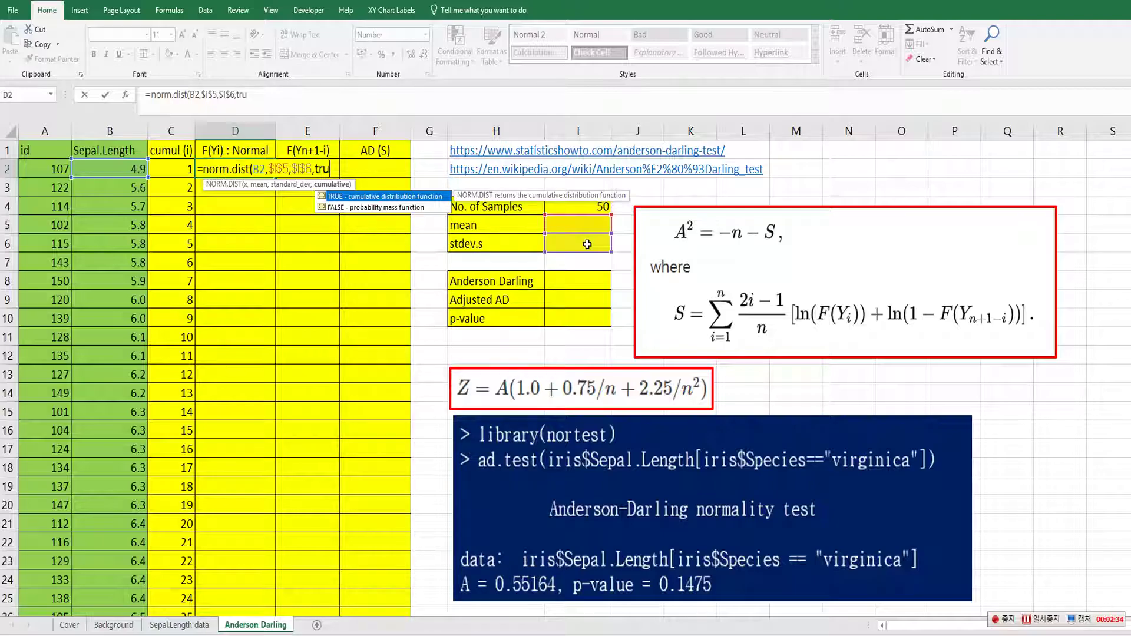
pyautogui.write('e')
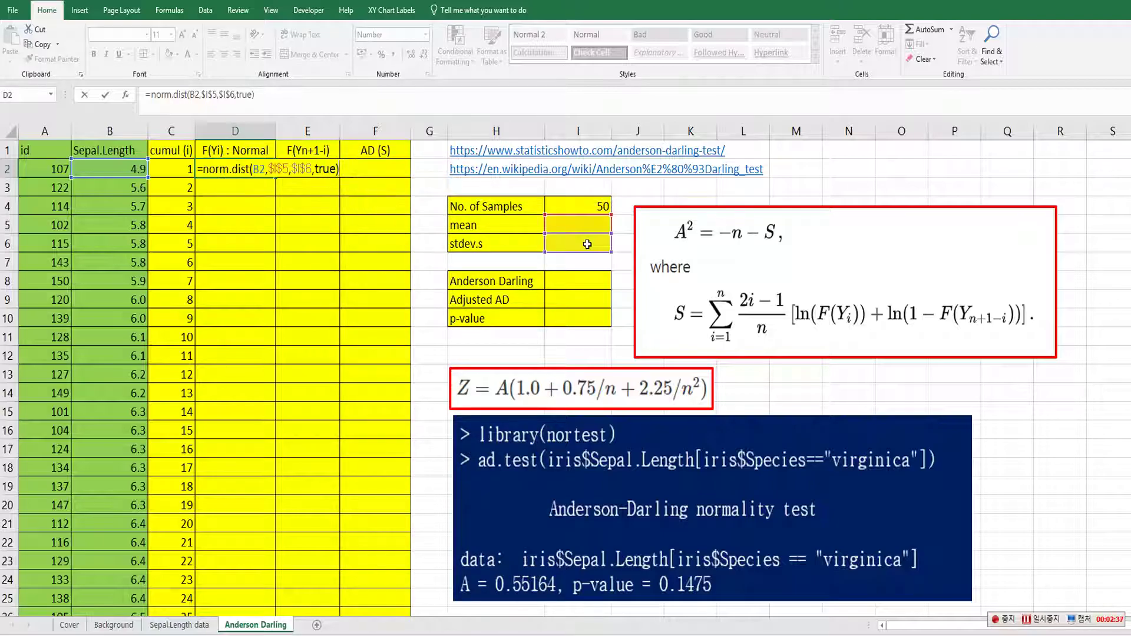
pyautogui.press('Return')
# Enter =average(B2:B51) in I5 as the mean of the sepal lengths.
pyautogui.click(587, 224)
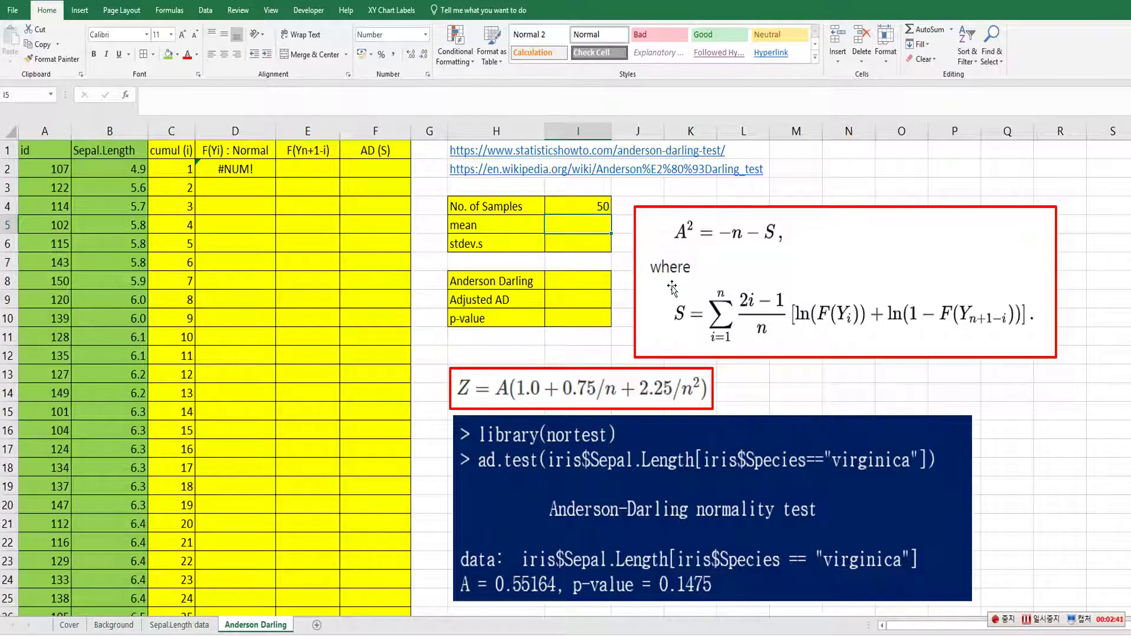
pyautogui.write('=average')
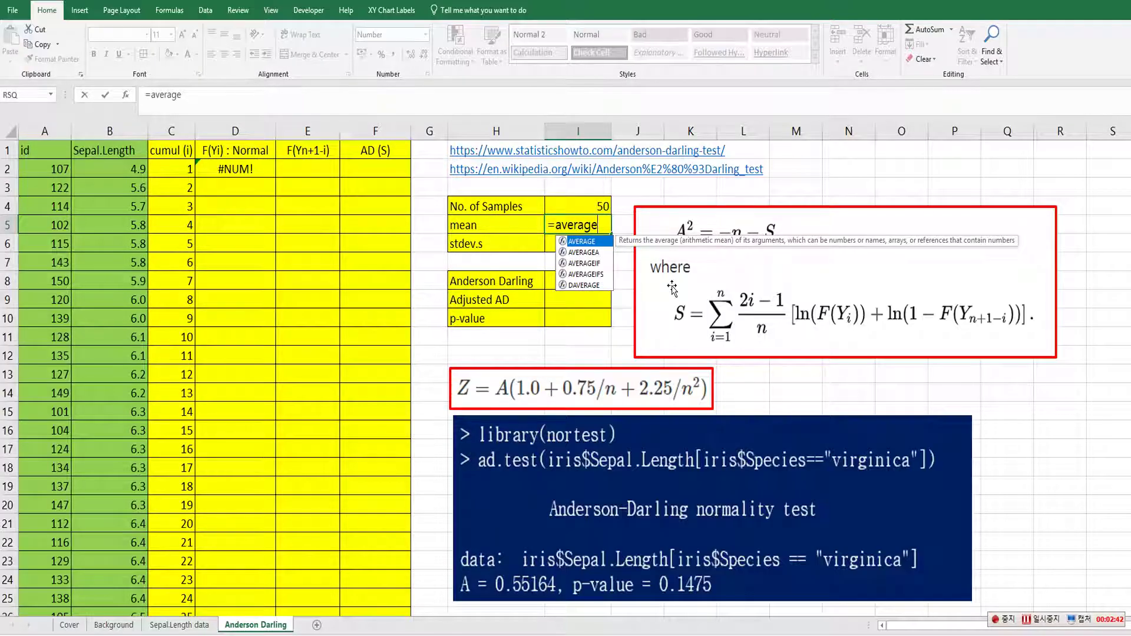
pyautogui.write('(')
pyautogui.click(115, 168)
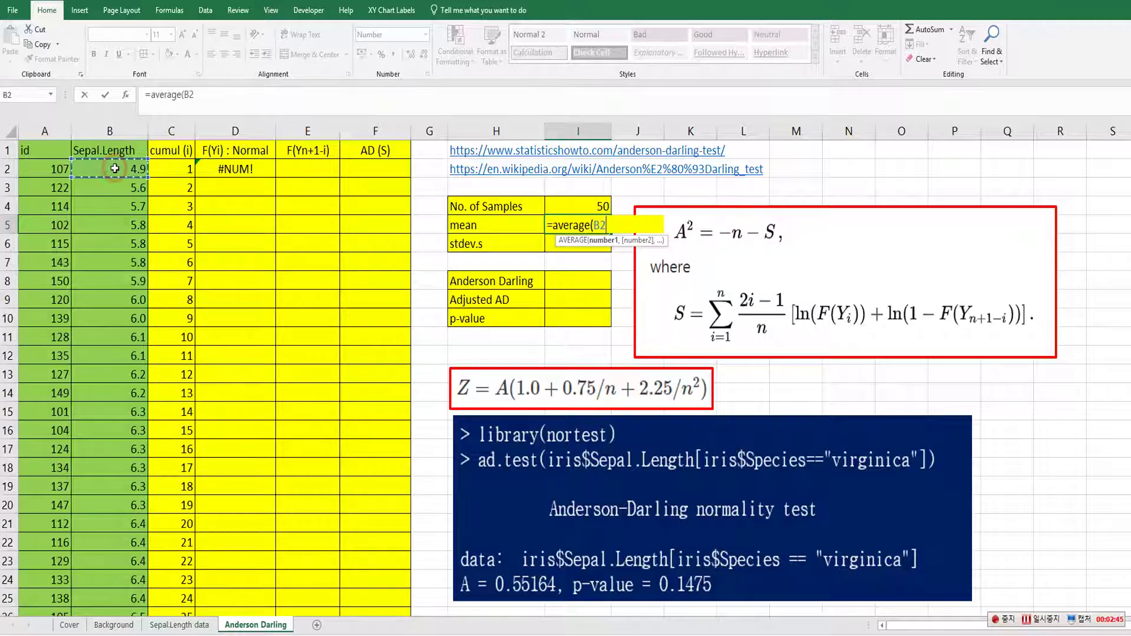
pyautogui.hotkey('ctrl', 'shift', 'Down')
pyautogui.write(')')
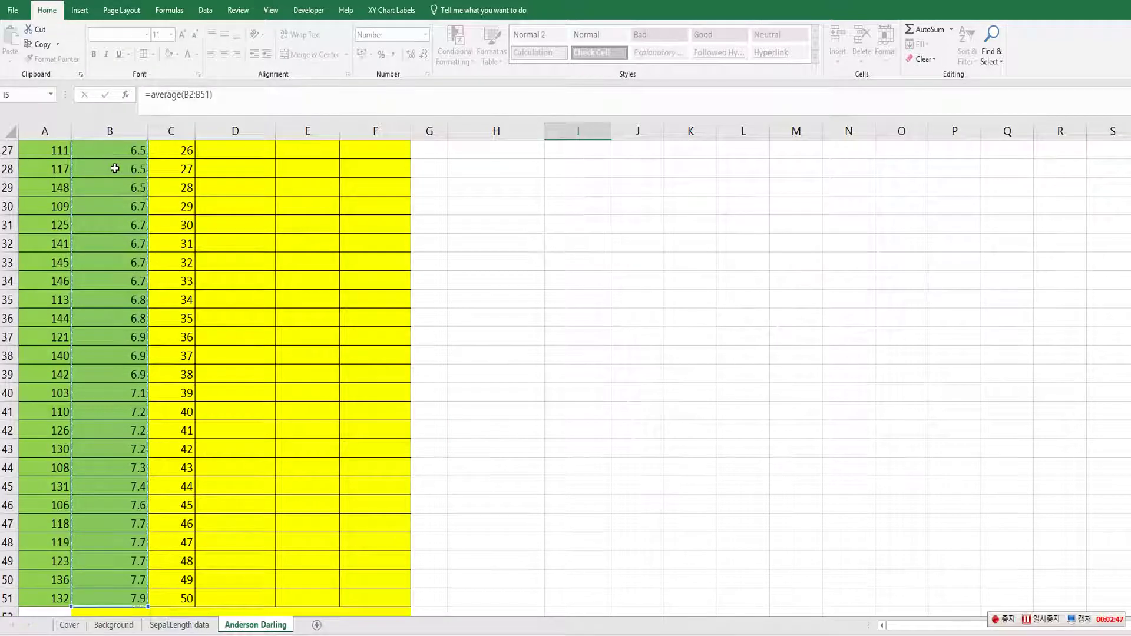
# Enter =stdev.s(B2:B51) in I6 as the standard deviation of the sepal lengths.
pyautogui.press('Return')
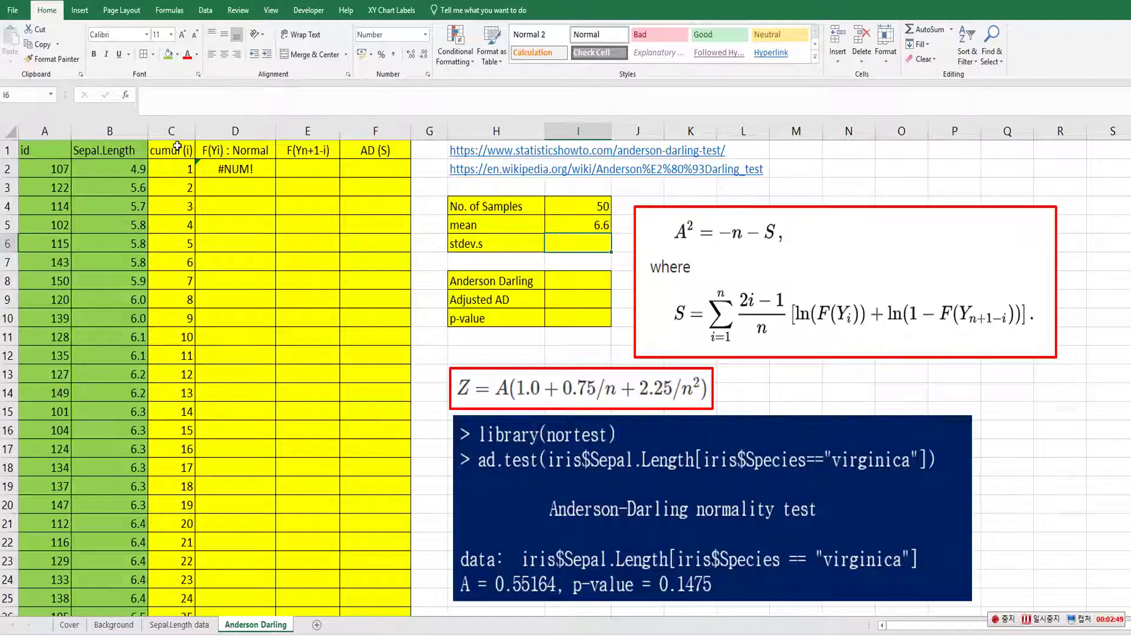
pyautogui.write('=stdevs')
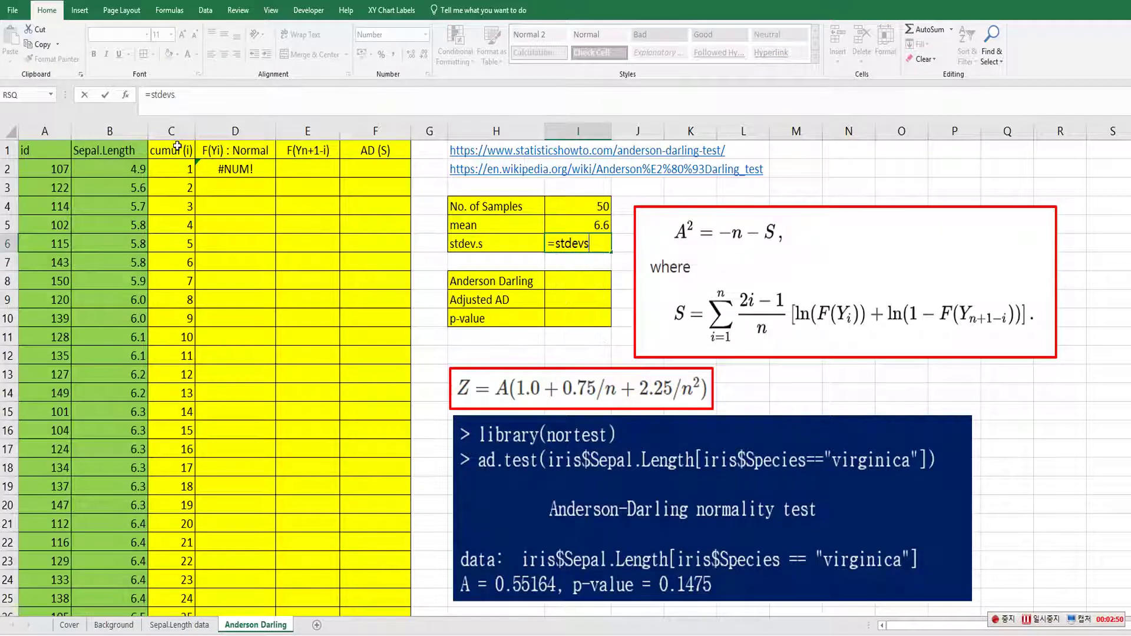
pyautogui.press('BackSpace')
pyautogui.press('BackSpace')
pyautogui.write('.s(')
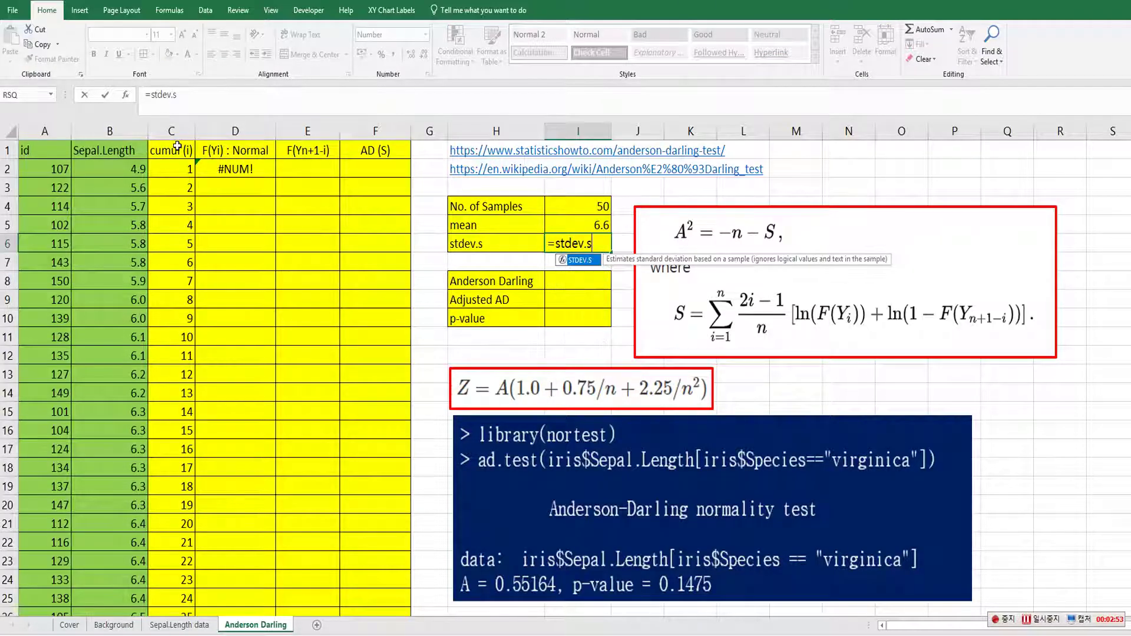
pyautogui.click(141, 168)
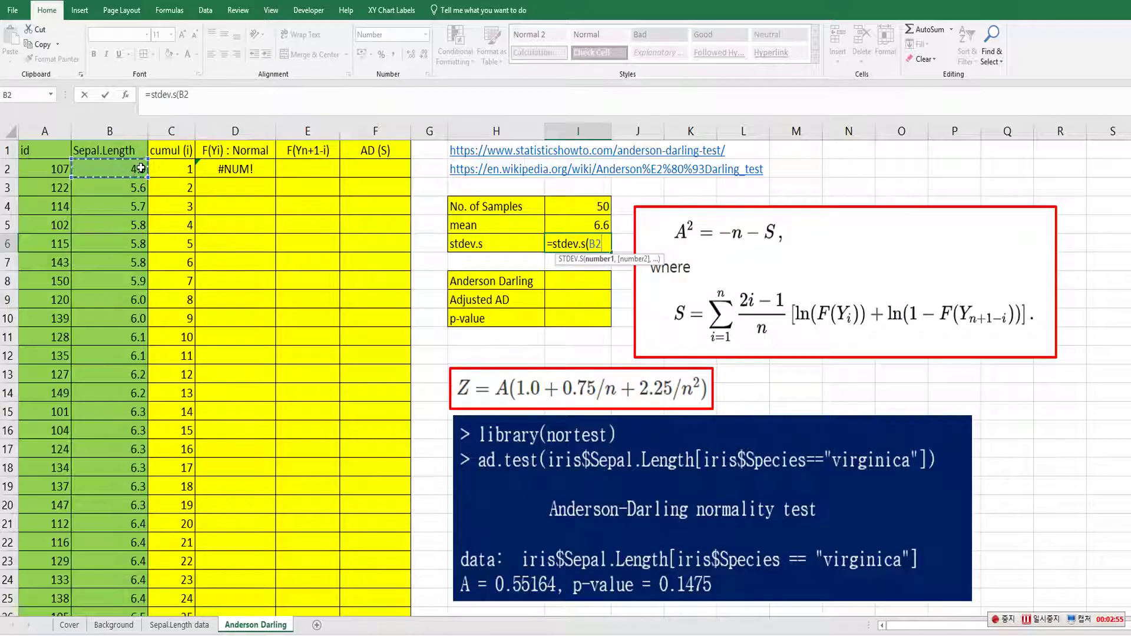
pyautogui.hotkey('ctrl', 'shift', 'Down')
pyautogui.press('Return')
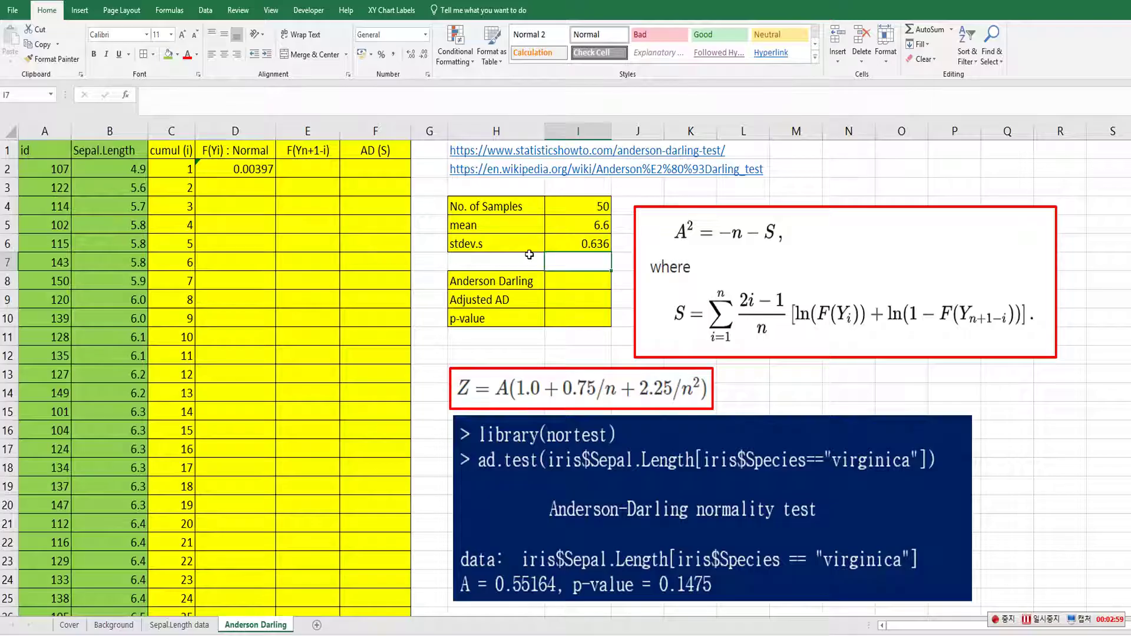
# Fill the NORM.DIST formula from D2 down the F(Yi) column to row 51 and check the filled values.
pyautogui.click(564, 243)
pyautogui.click(238, 170)
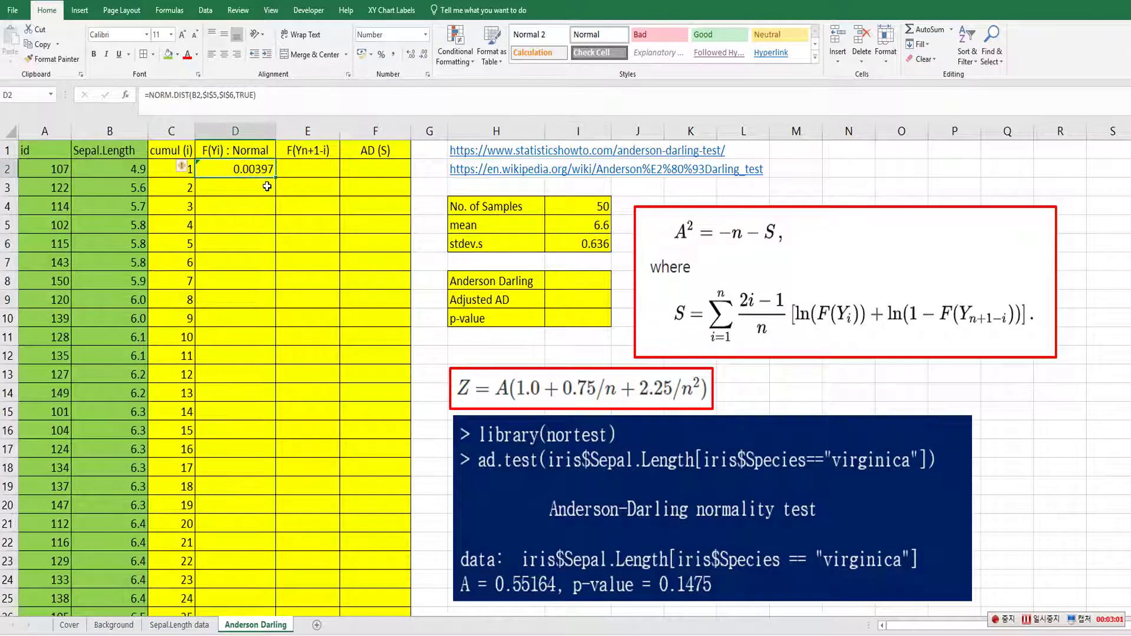
pyautogui.doubleClick(274, 178)
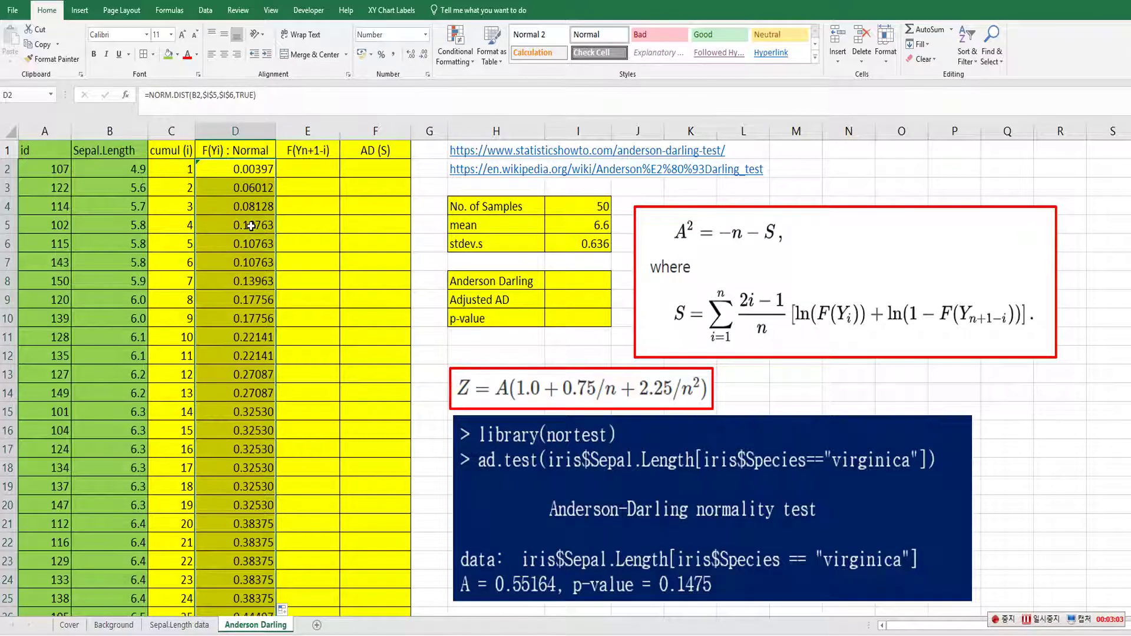
pyautogui.click(248, 225)
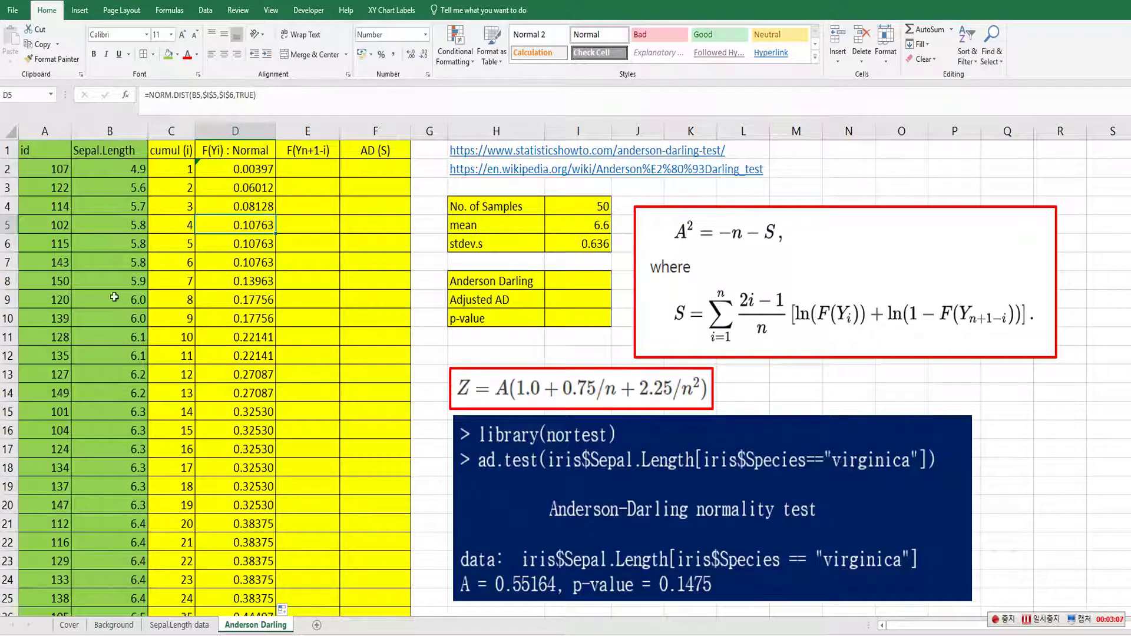
pyautogui.scroll(-12, 249, 565)
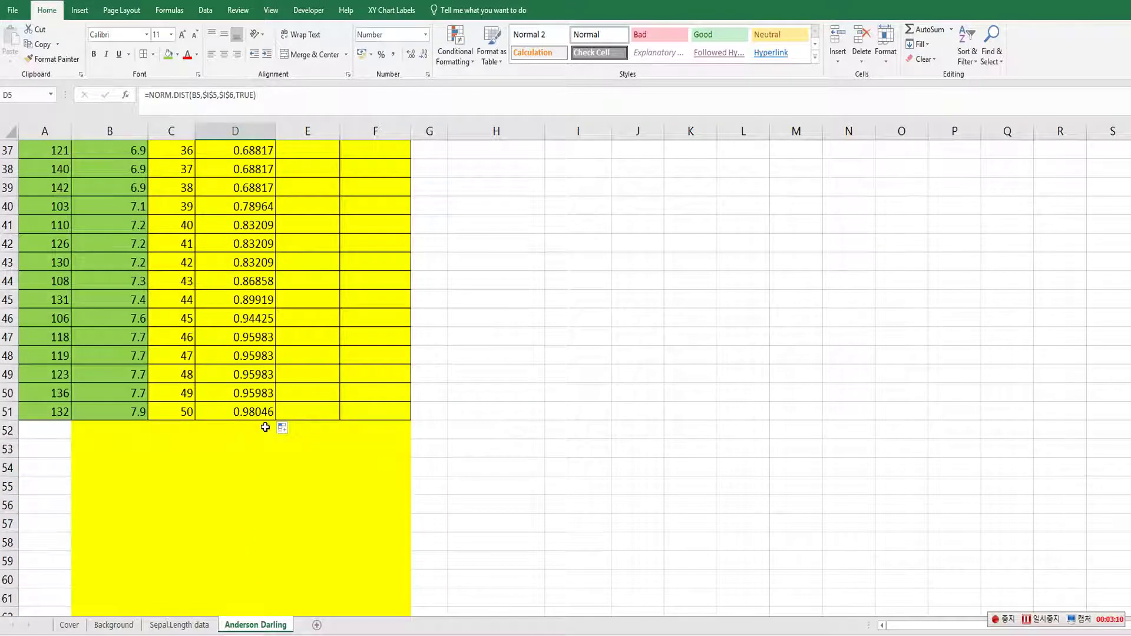
pyautogui.scroll(12, 265, 413)
# Examine the last F(Yi) values in D51 and D50 as the reverse-order counterparts for the first F(Yn+1-i) cells.
pyautogui.click(310, 171)
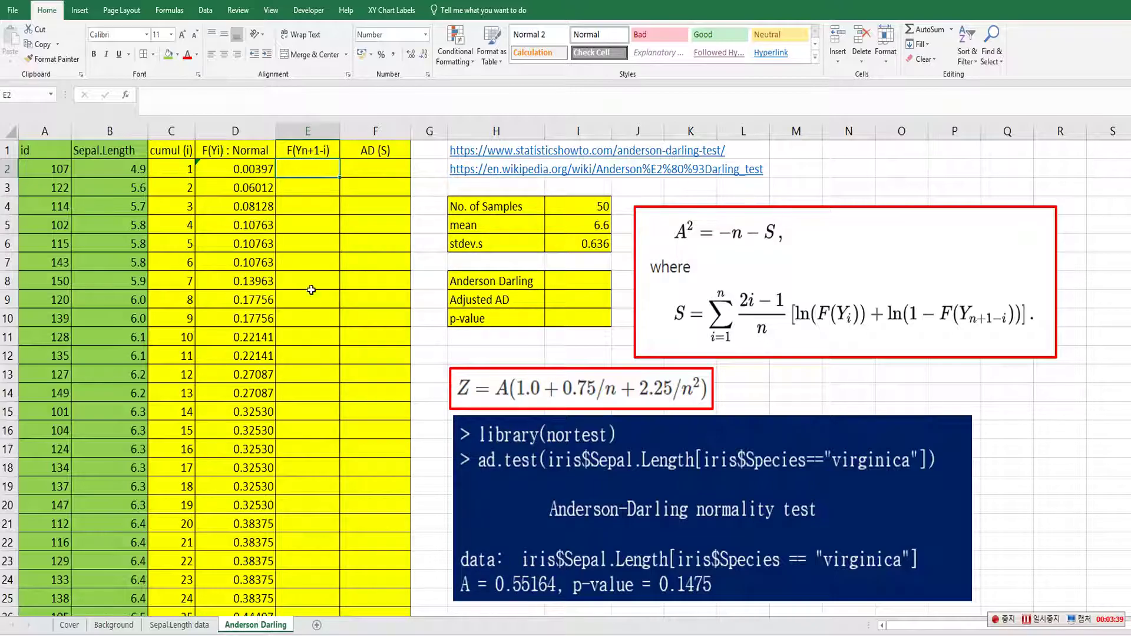
pyautogui.scroll(-12, 236, 566)
pyautogui.click(239, 412)
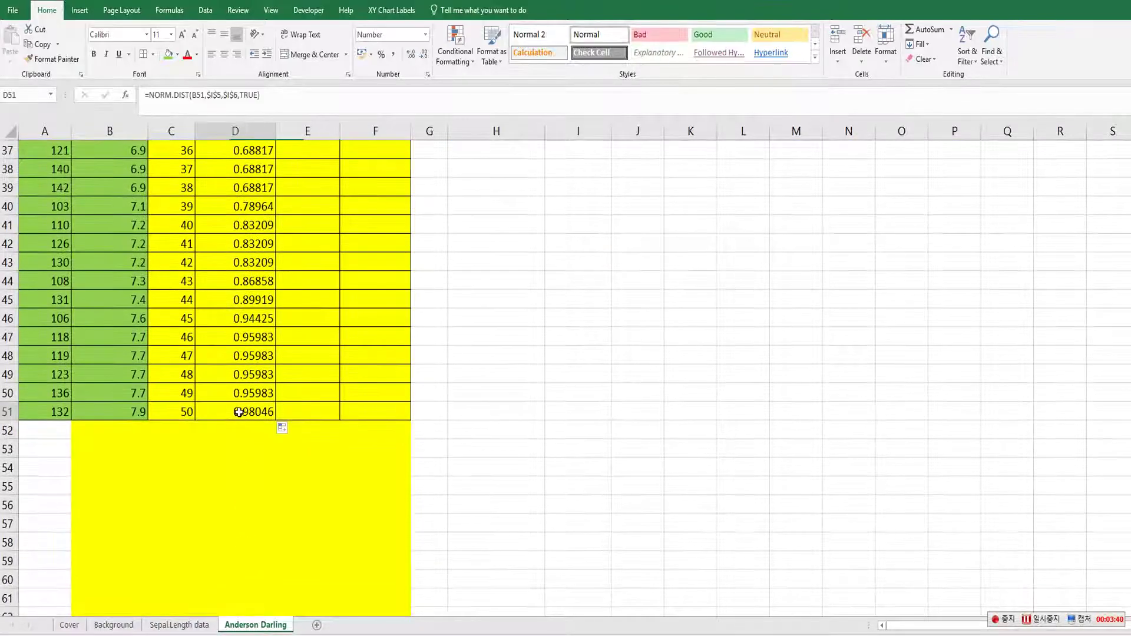
pyautogui.scroll(12, 371, 278)
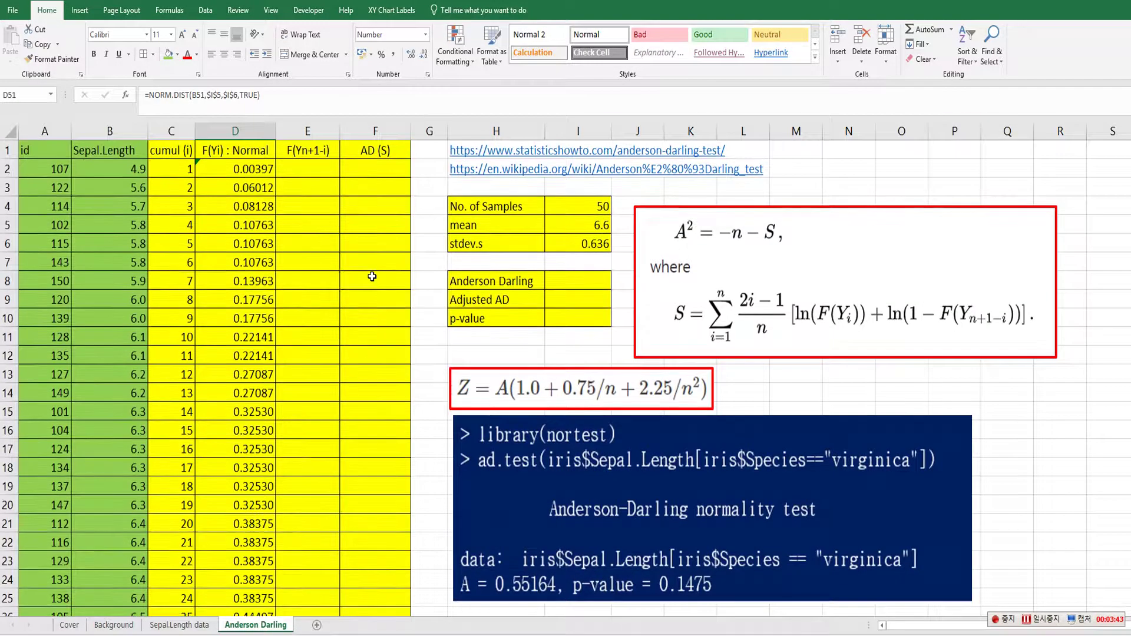
pyautogui.click(320, 169)
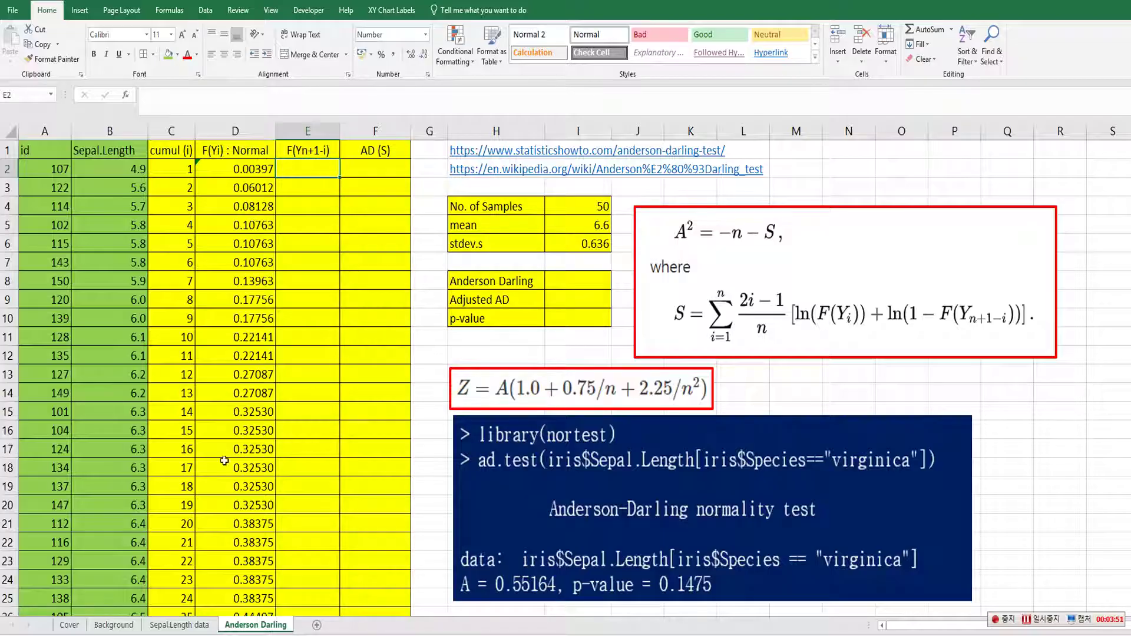
pyautogui.scroll(-12, 223, 461)
pyautogui.click(258, 393)
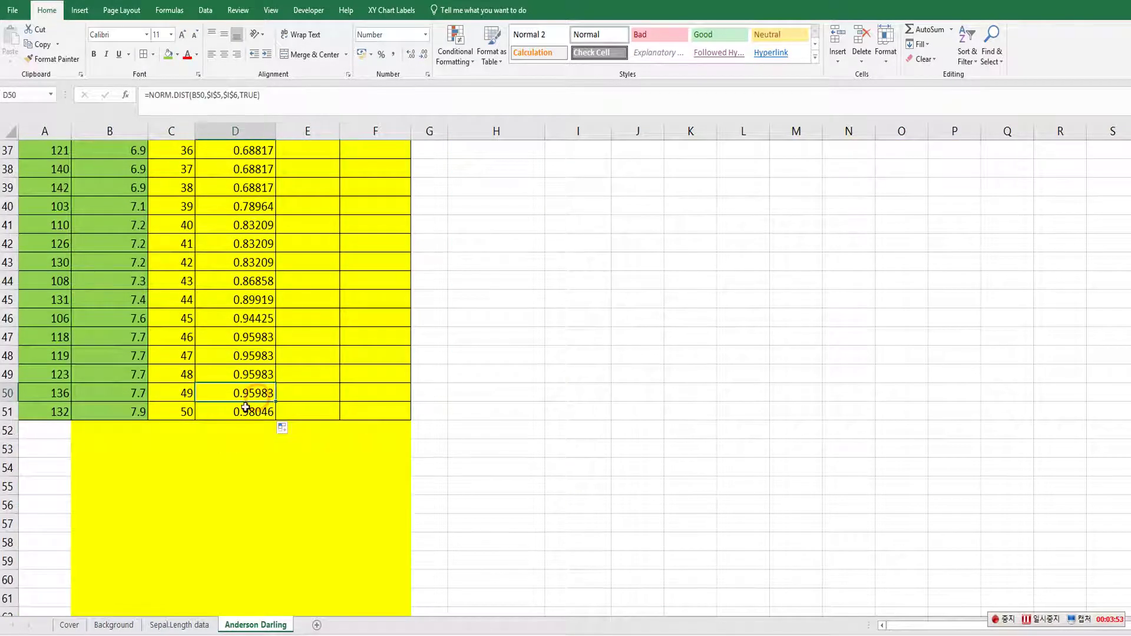
pyautogui.scroll(12, 274, 378)
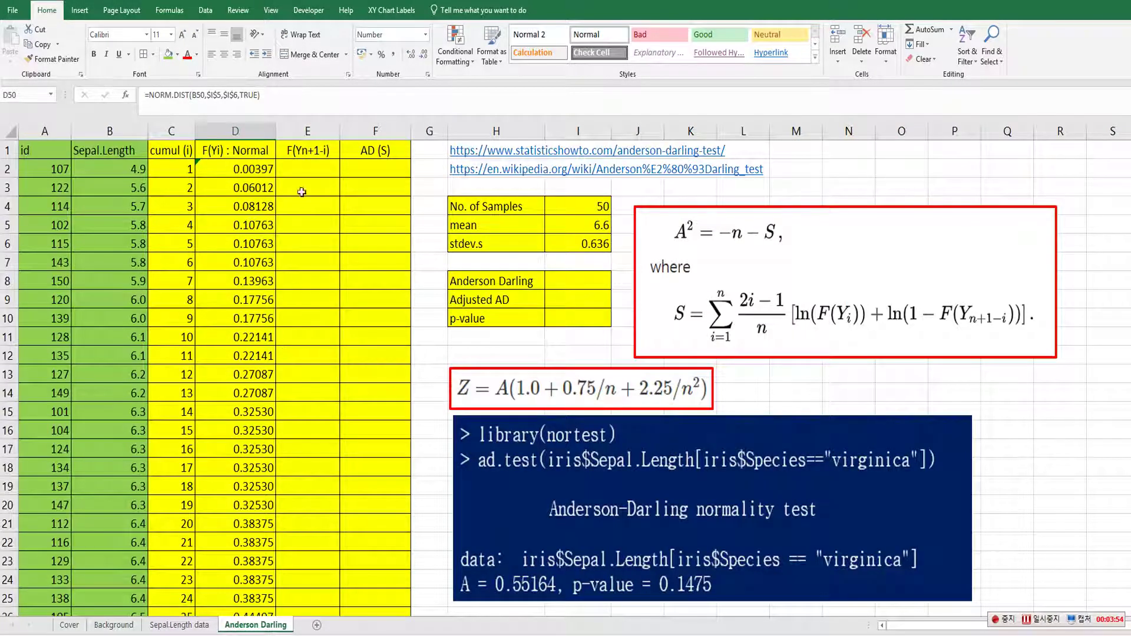
# Enter =vlookup(50+1-C2,$C$2:$D$51,2,false) in E2 as the first F(Yn+1-i) value.
pyautogui.click(305, 172)
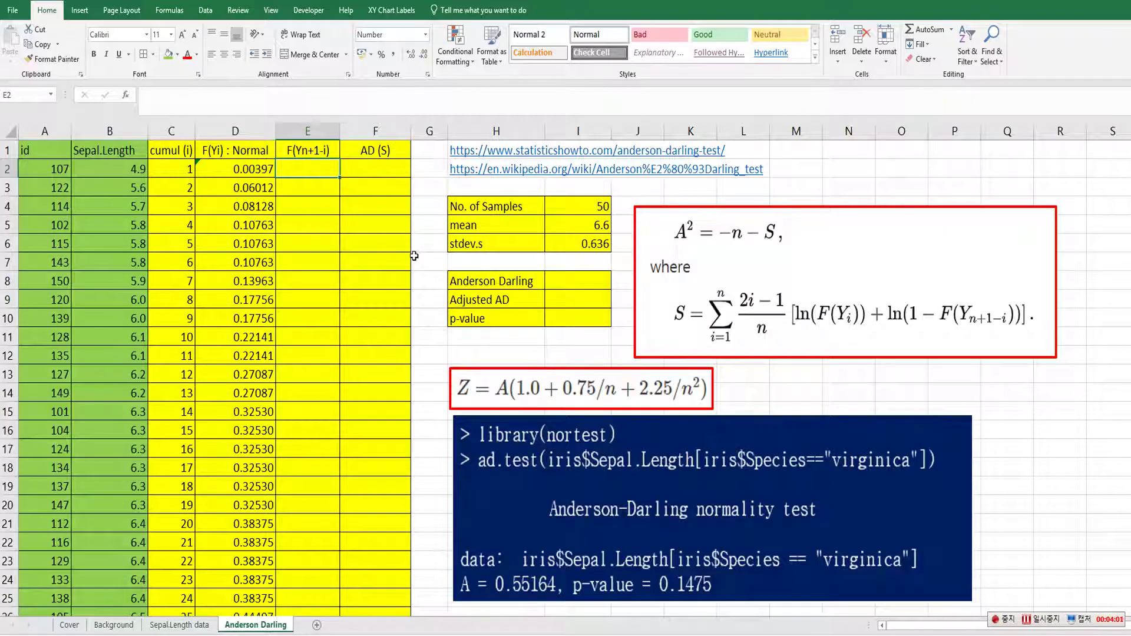
pyautogui.write('=vlooup')
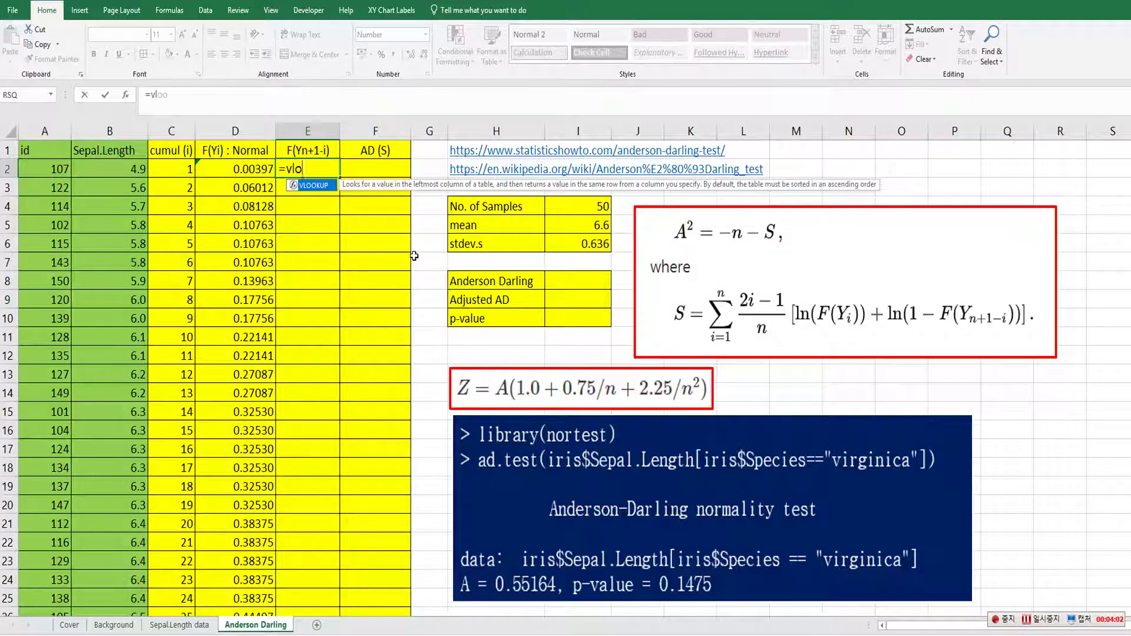
pyautogui.press('BackSpace')
pyautogui.press('BackSpace')
pyautogui.write('kup(')
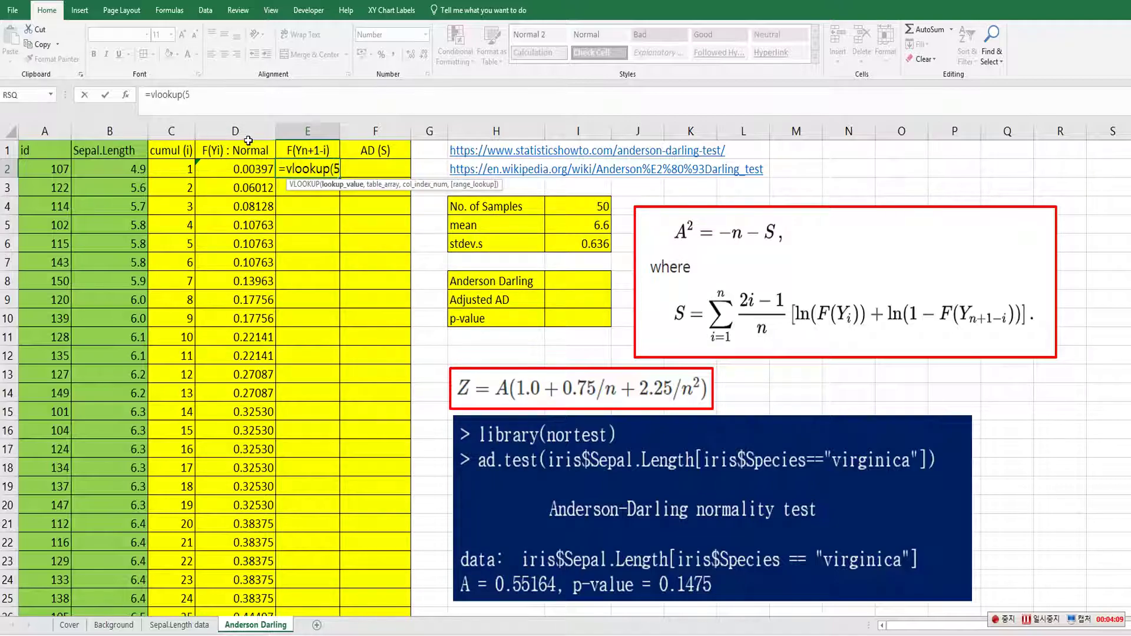
pyautogui.write('50+')
pyautogui.write('1-')
pyautogui.click(174, 167)
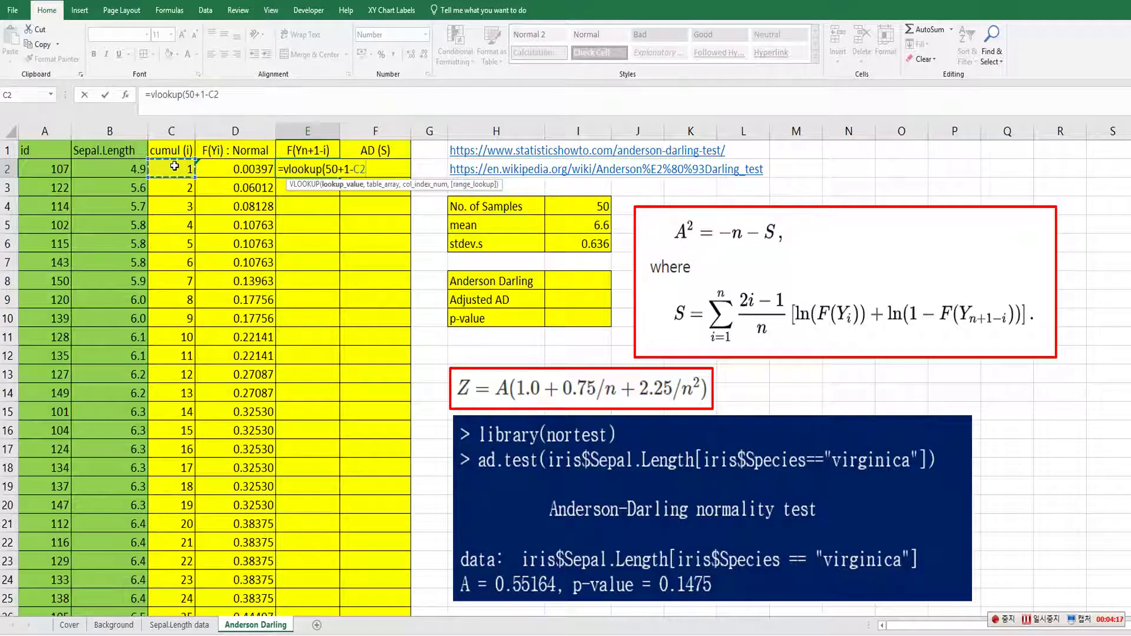
pyautogui.write(',')
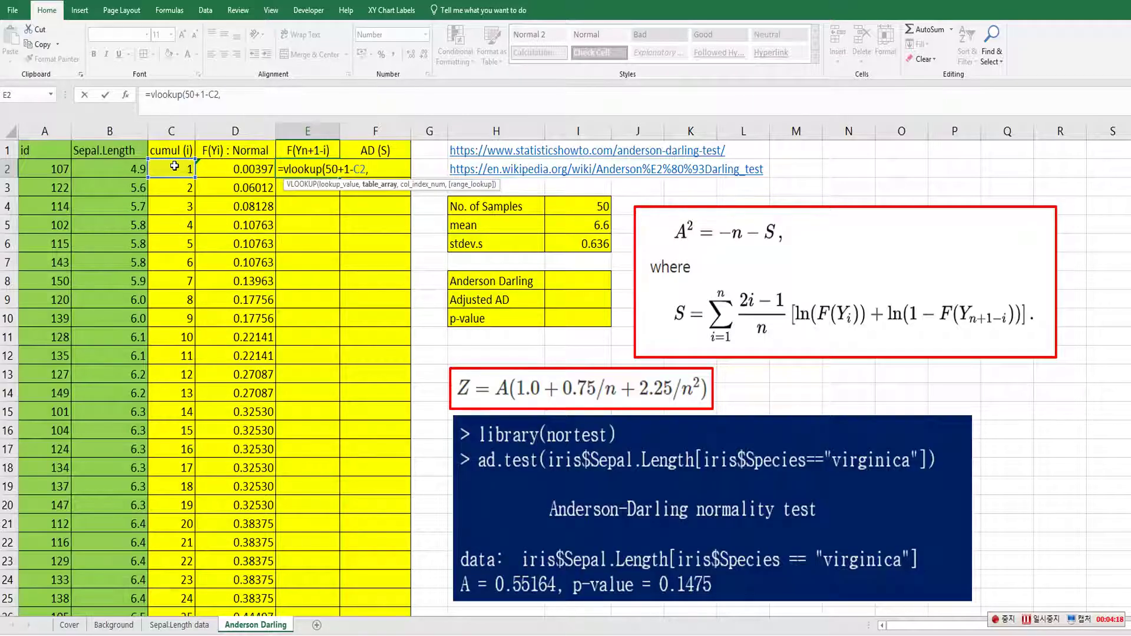
pyautogui.click(184, 167)
pyautogui.scroll(-4, 273, 466)
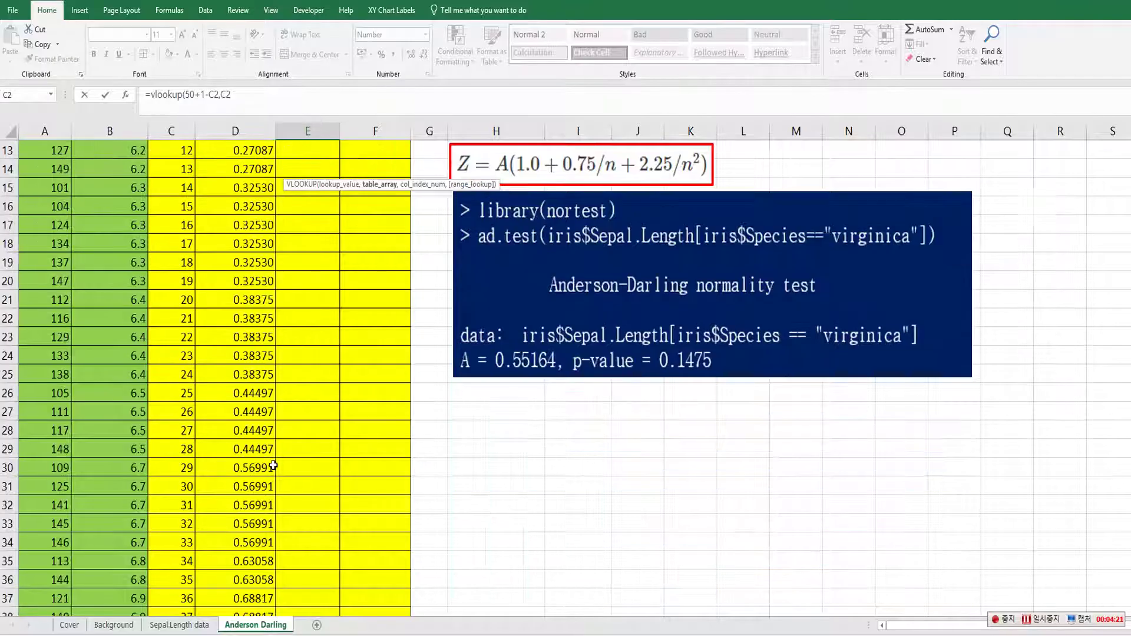
pyautogui.scroll(-9, 273, 467)
pyautogui.keyDown('shift'); pyautogui.click(231, 356); pyautogui.keyUp('shift')
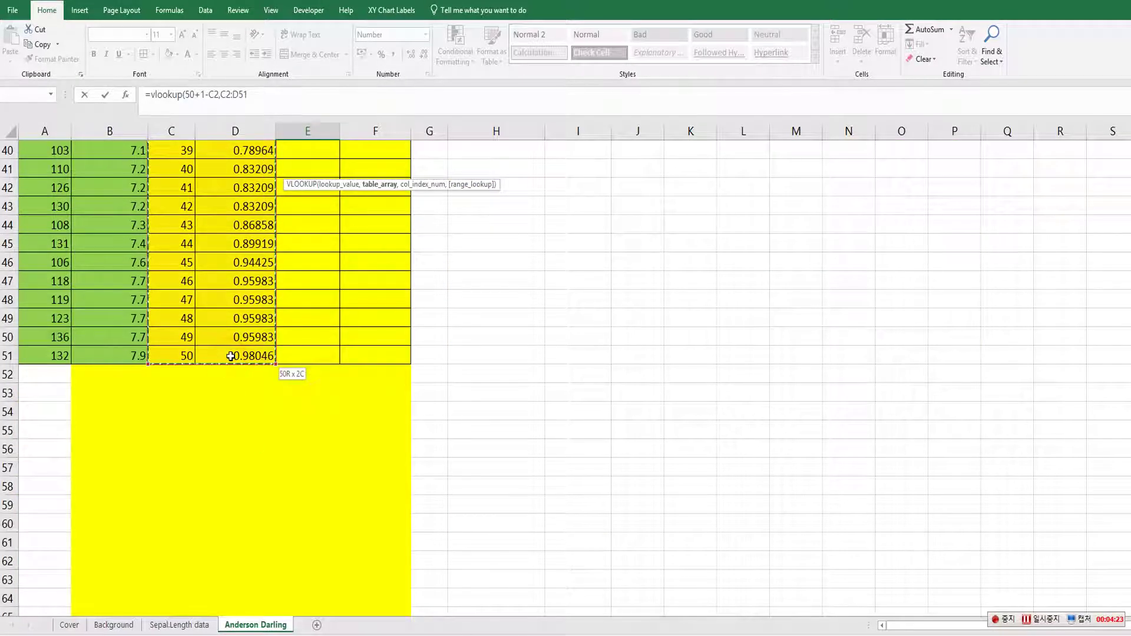
pyautogui.press('F4')
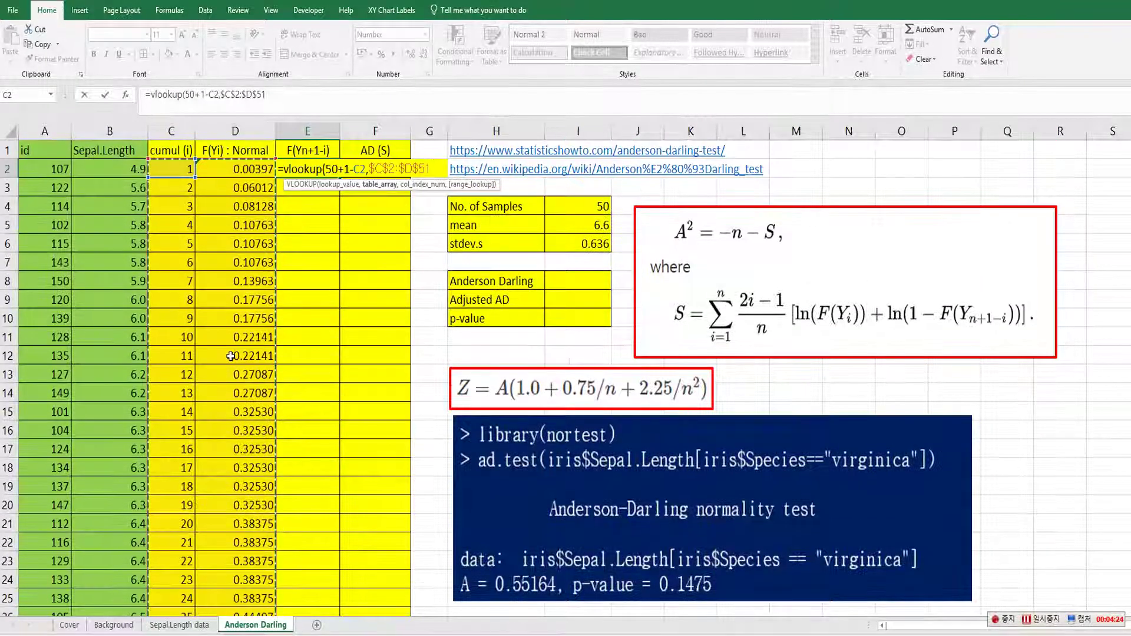
pyautogui.write(',2,false')
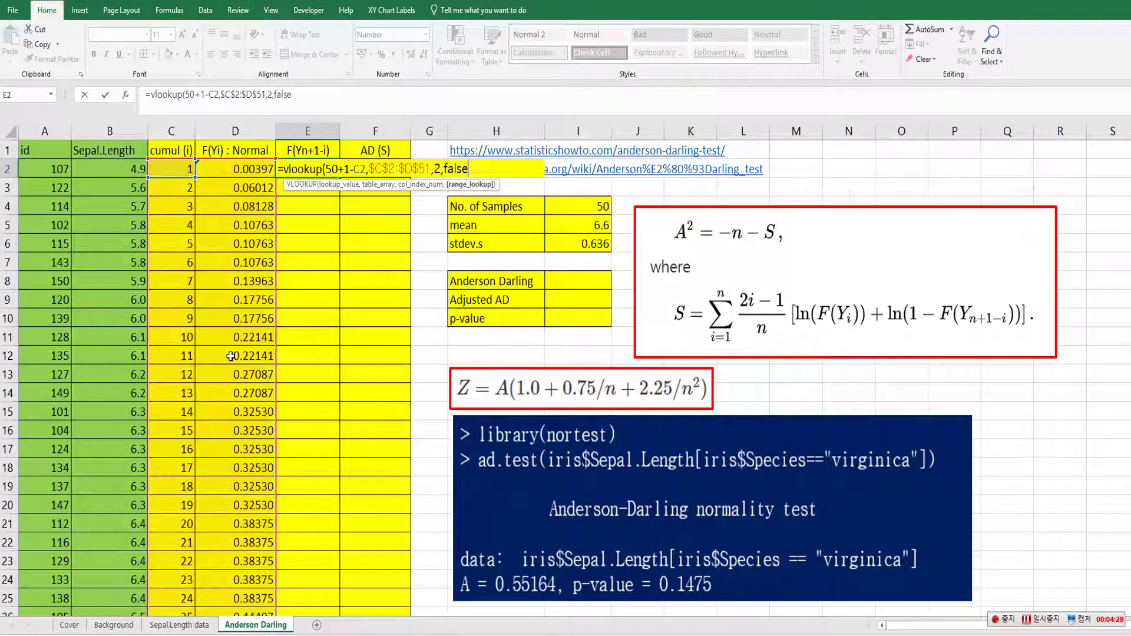
pyautogui.press('Return')
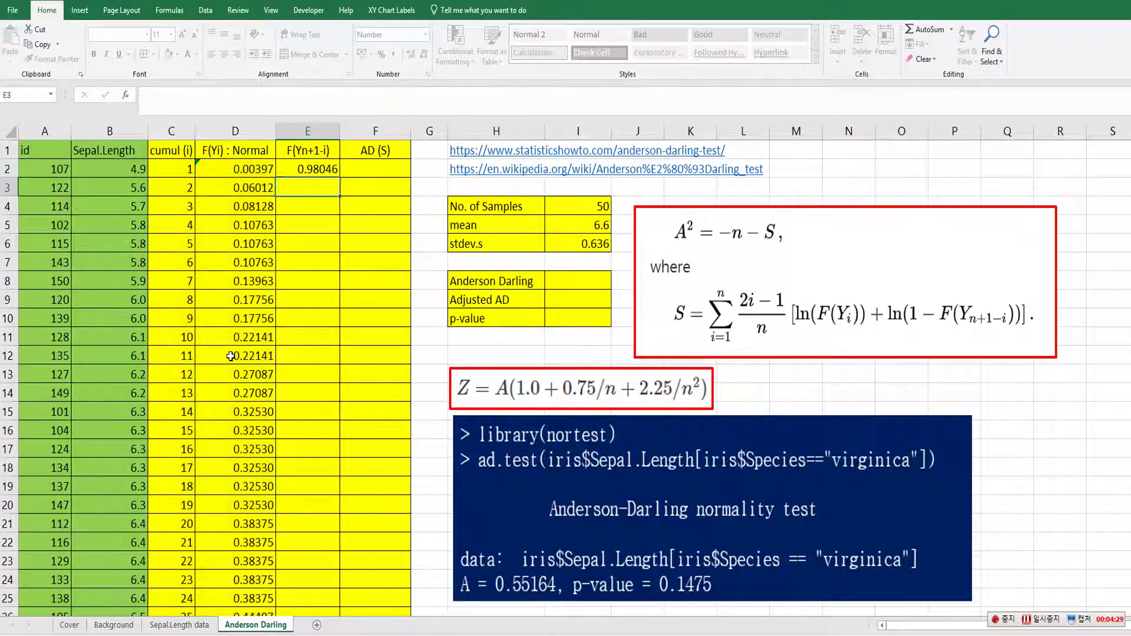
# Fill the VLOOKUP formula from E2 down the F(Yn+1-i) column to row 51.
pyautogui.click(324, 170)
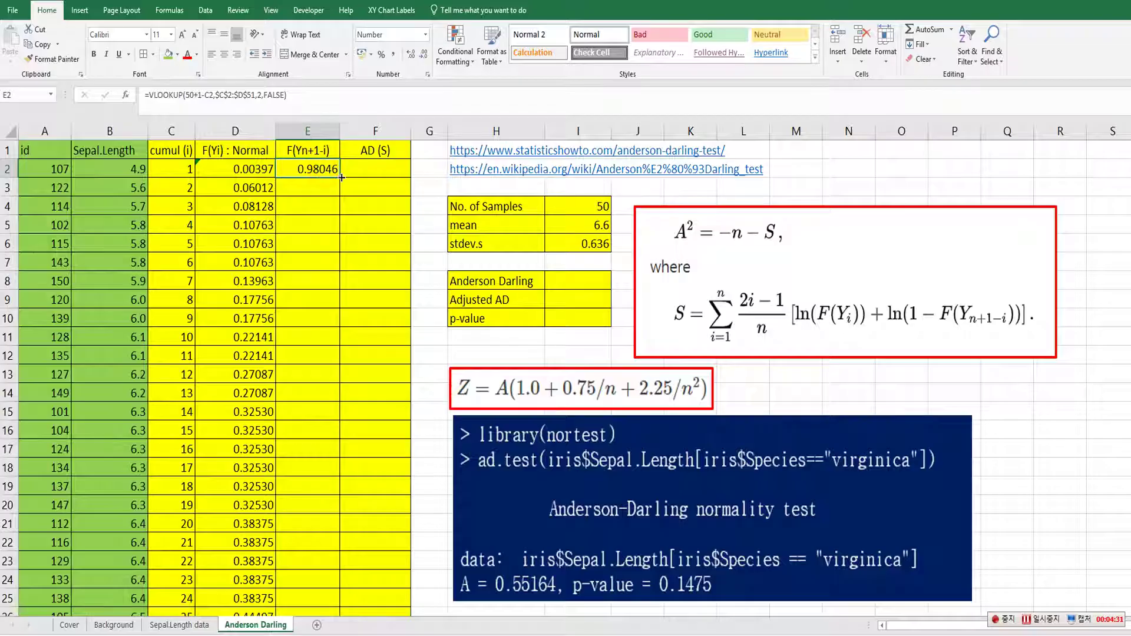
pyautogui.doubleClick(339, 178)
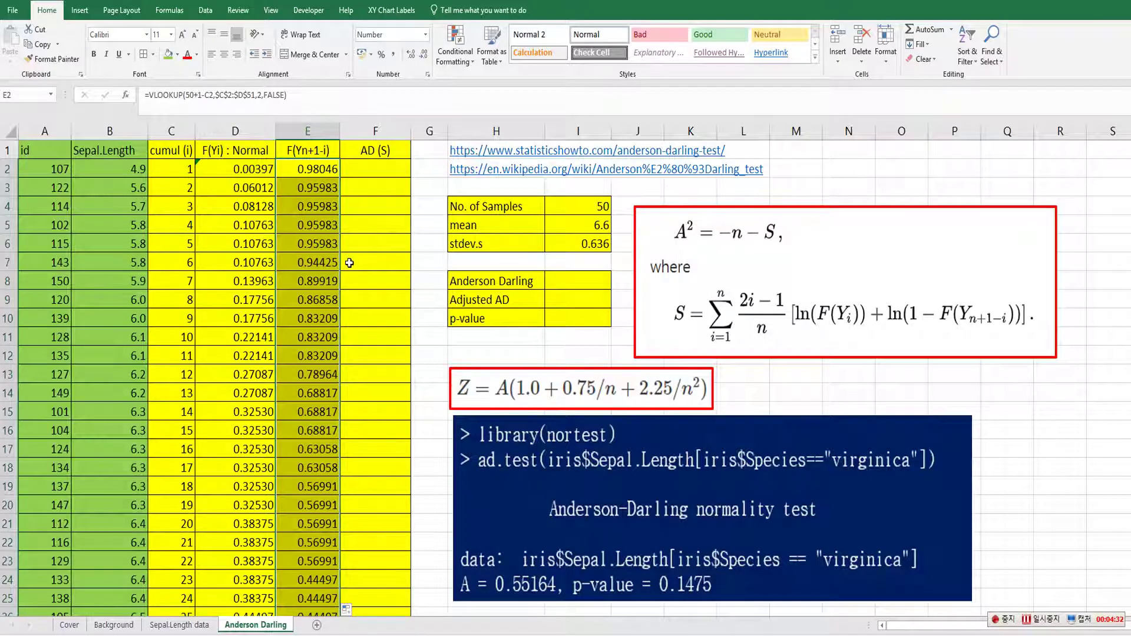
pyautogui.click(375, 192)
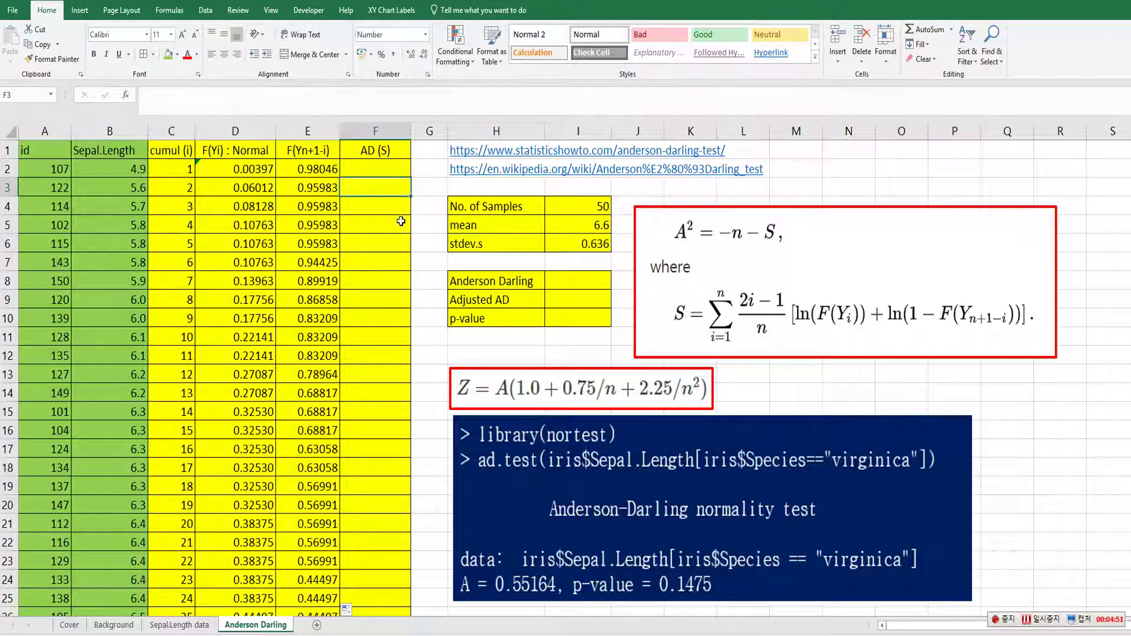
# Enter =(2*C2-1)*(LN(D2)+LN(1-E2))/50 in F2 and fill it down the AD (S) column.
pyautogui.click(364, 172)
pyautogui.write('=')
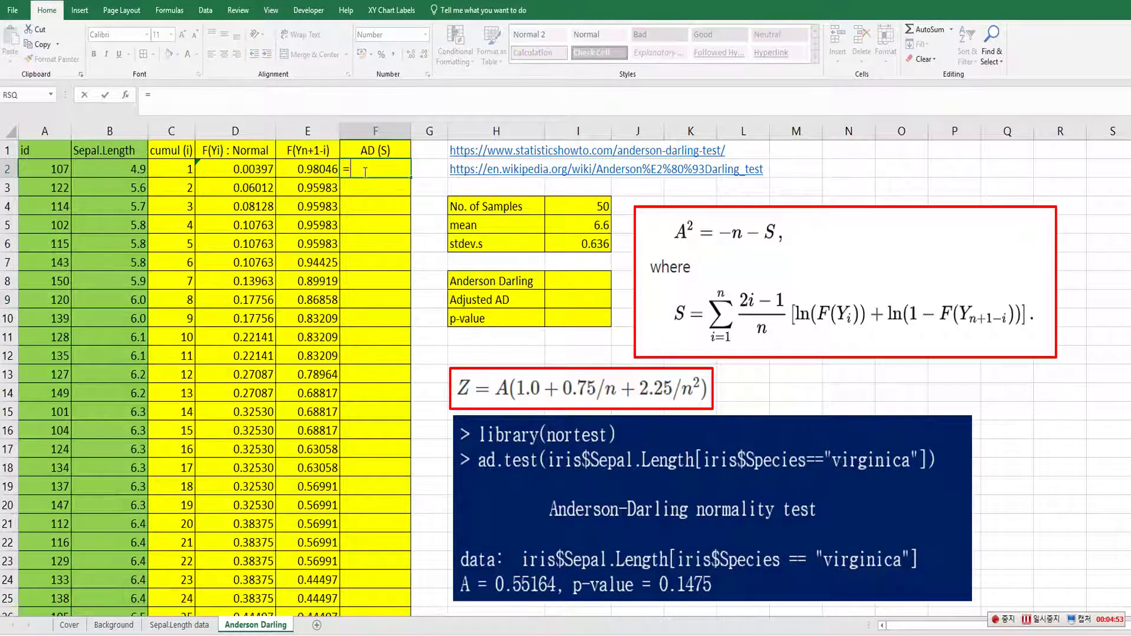
pyautogui.write('(2*')
pyautogui.click(183, 169)
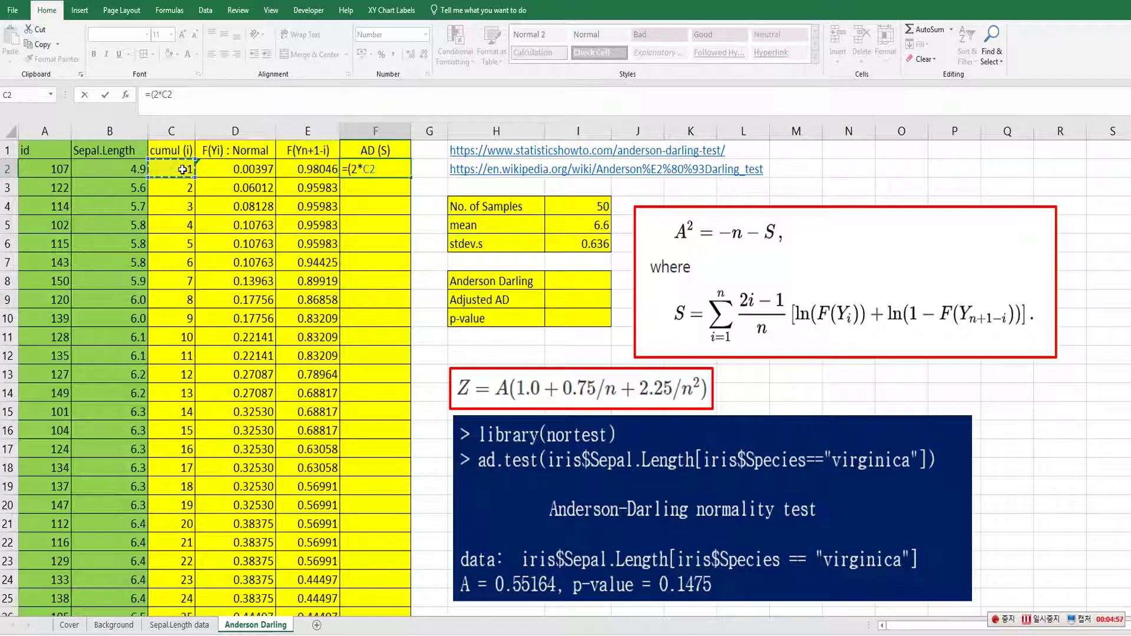
pyautogui.write('-1)*(ln')
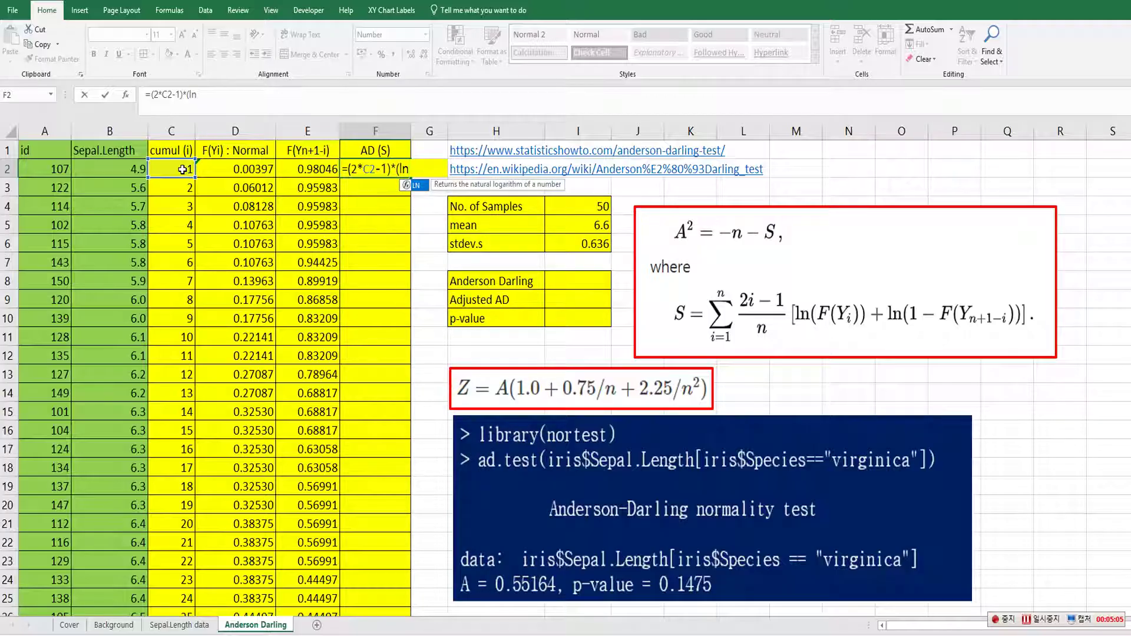
pyautogui.write('(')
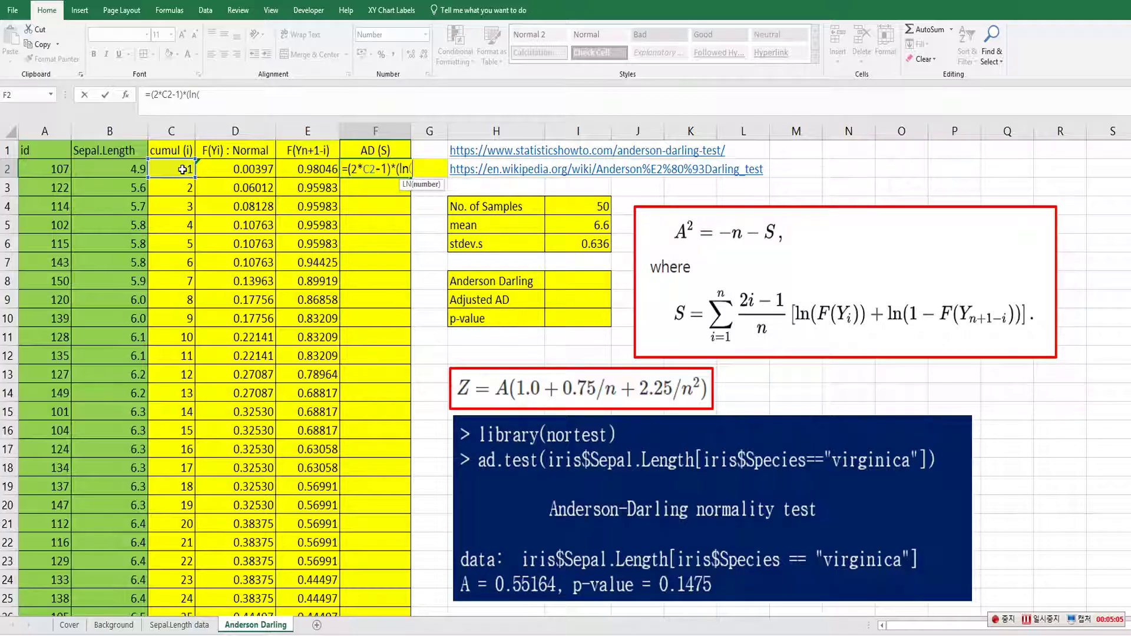
pyautogui.click(217, 168)
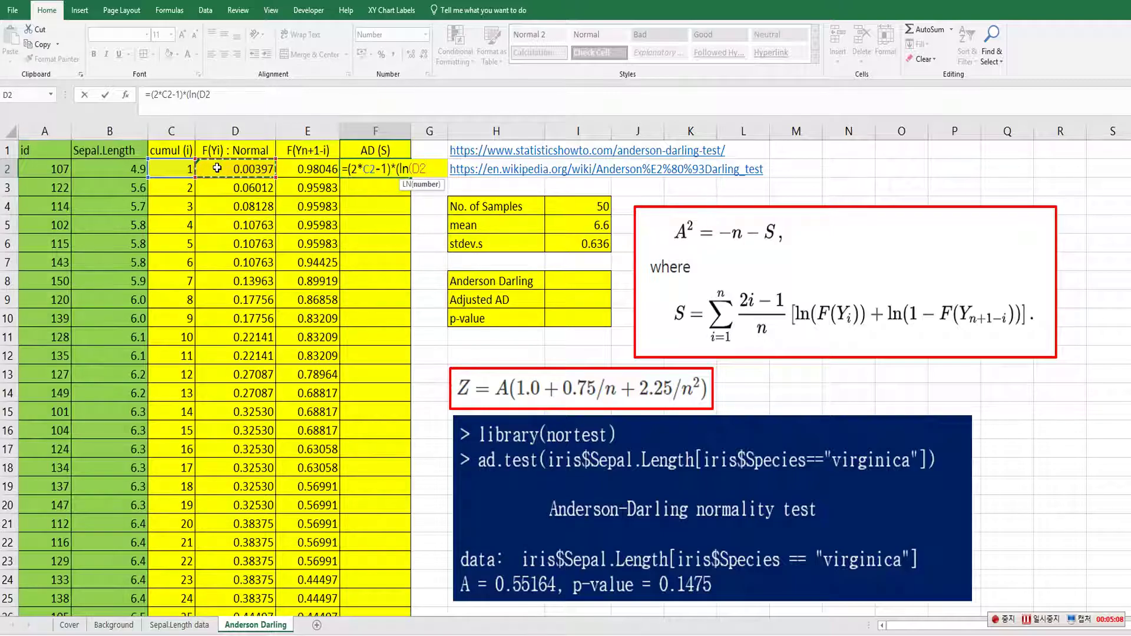
pyautogui.write(')')
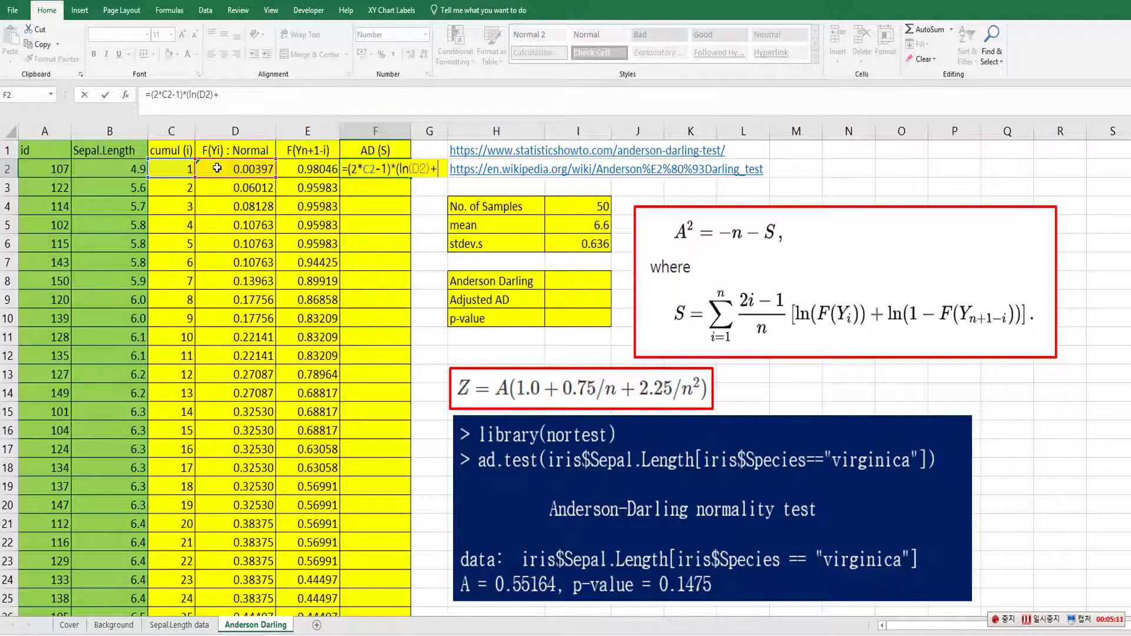
pyautogui.write('+ln')
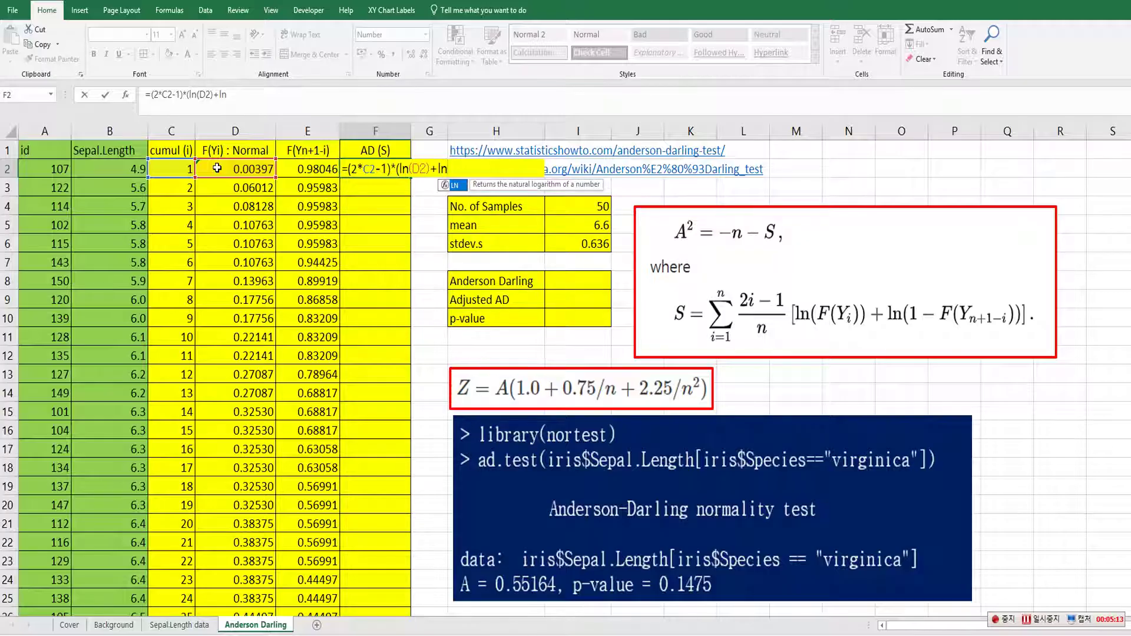
pyautogui.write('(')
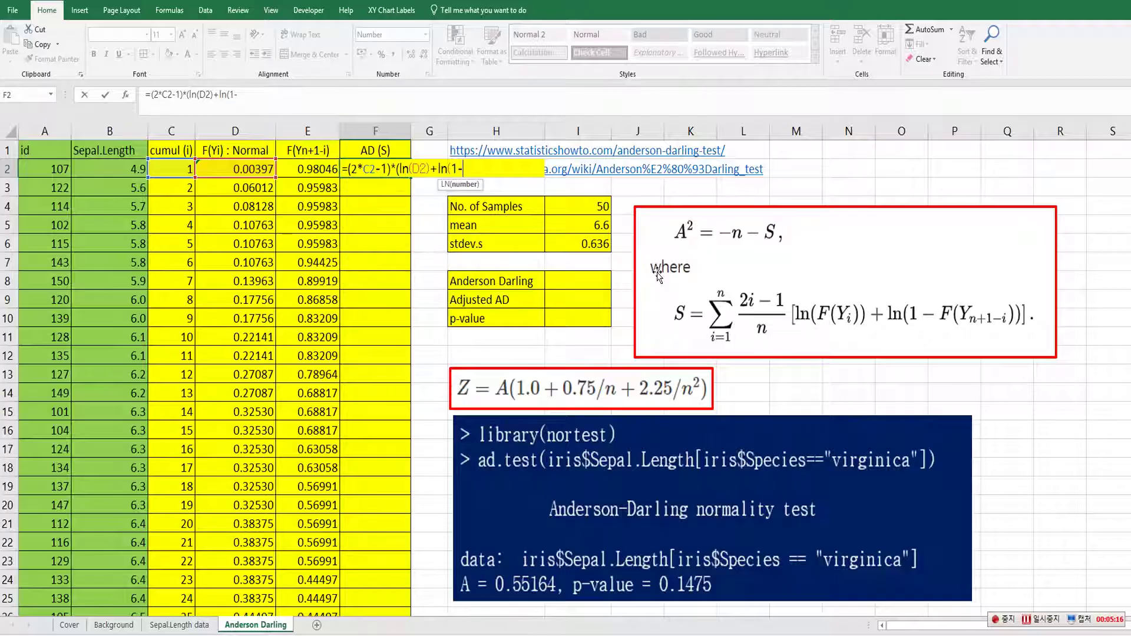
pyautogui.write('1-')
pyautogui.click(302, 168)
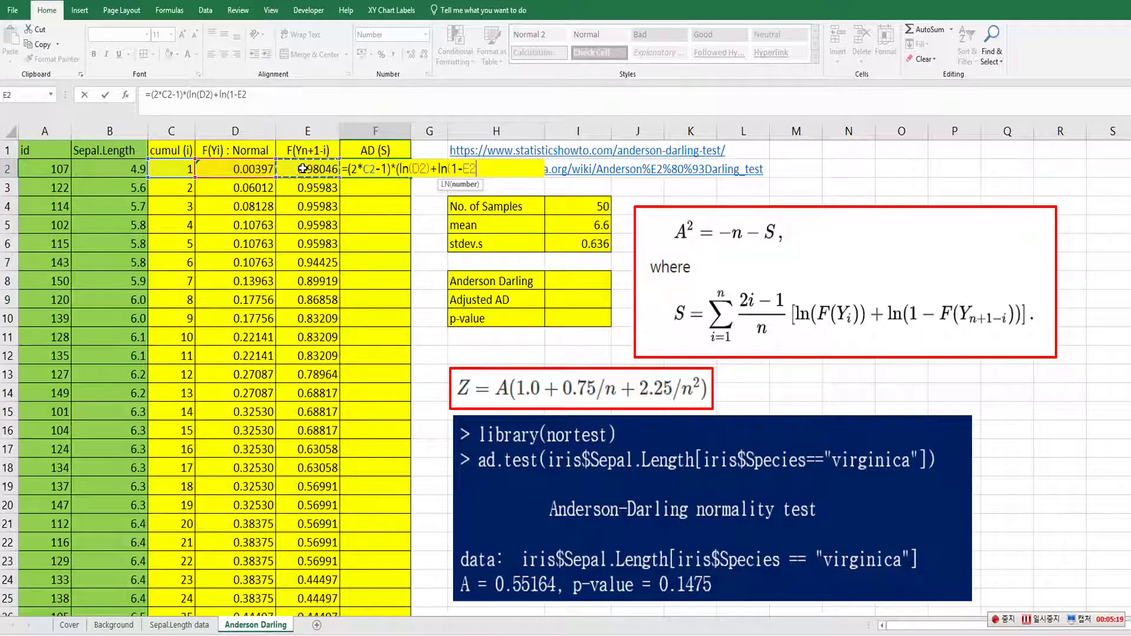
pyautogui.write('))')
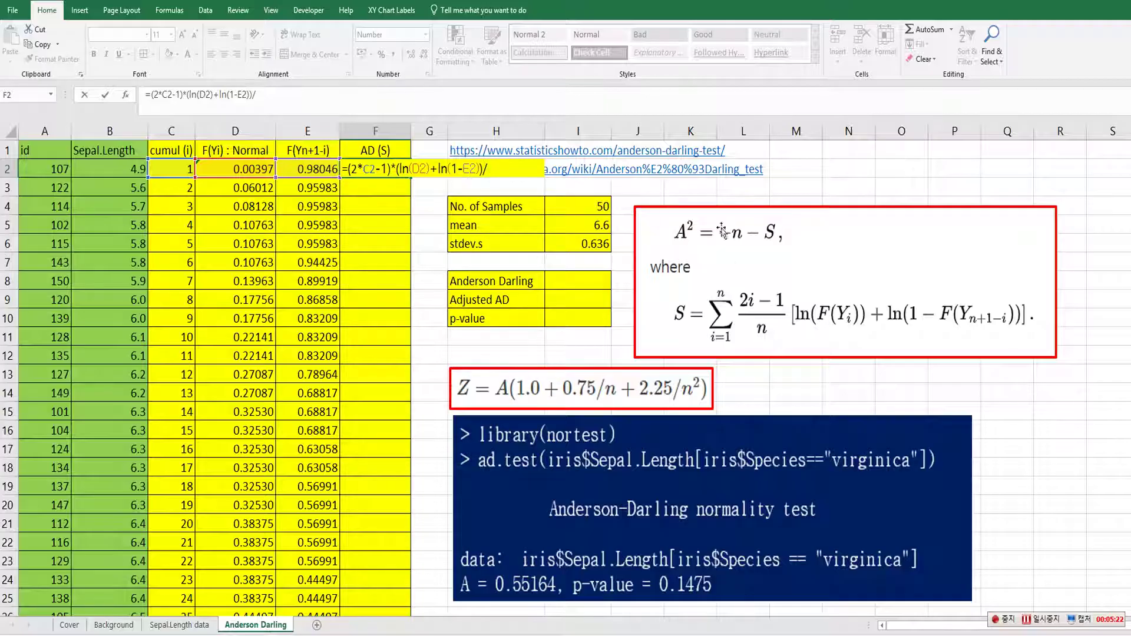
pyautogui.write('/50')
pyautogui.hotkey('ctrl', 'Return')
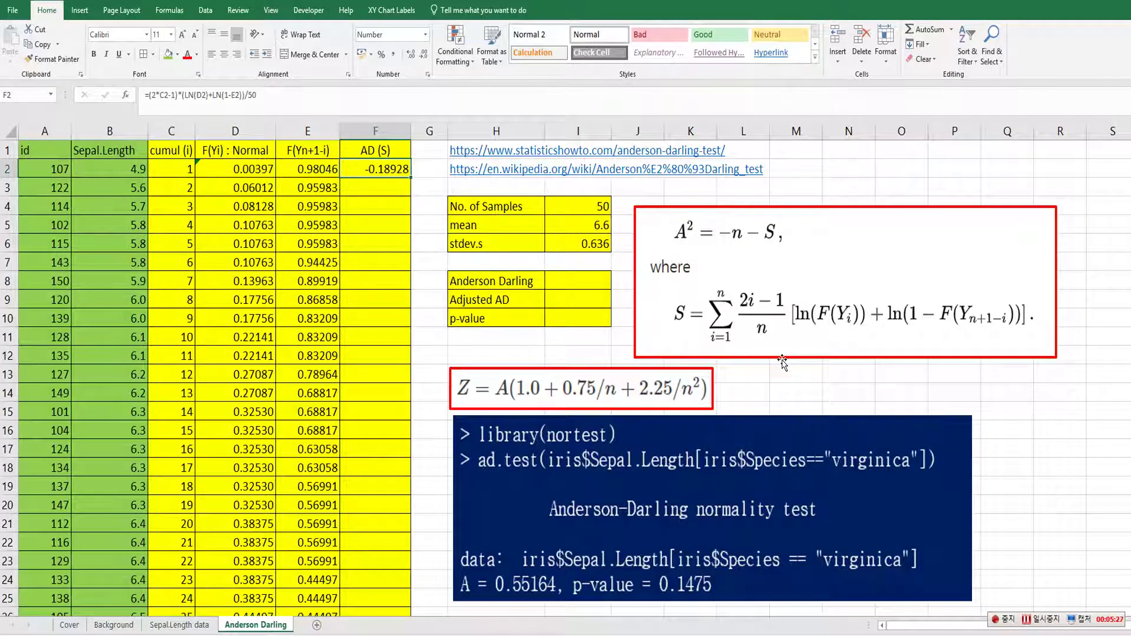
pyautogui.click(401, 176)
pyautogui.doubleClick(411, 178)
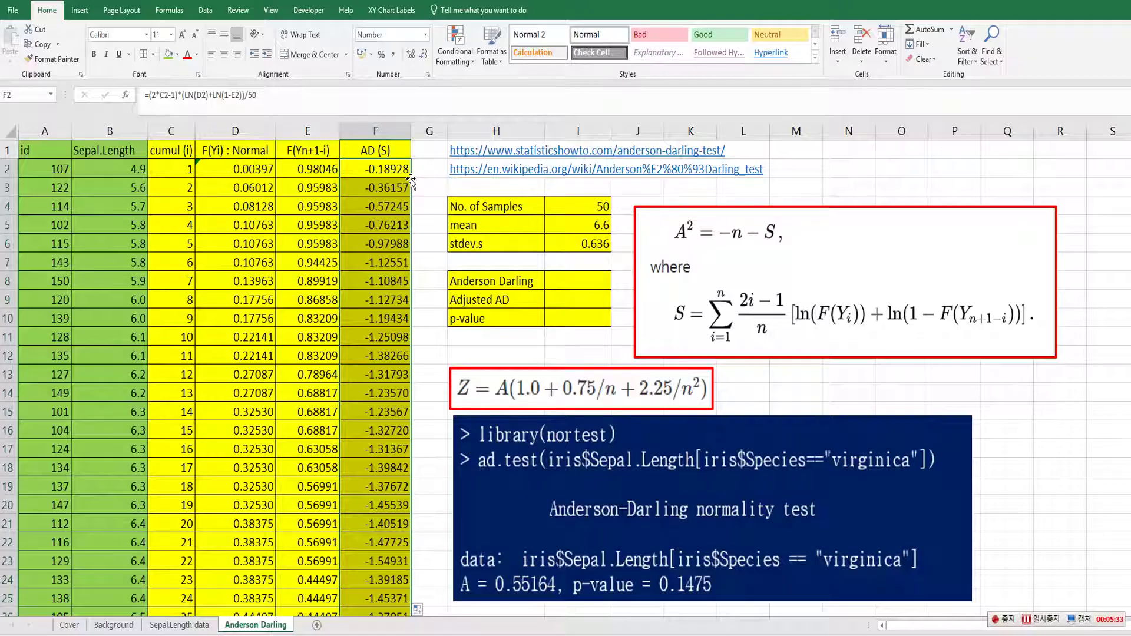
# Enter =-50-SUM(F2:F51) in I8 as the Anderson Darling statistic and check the cell against the R output.
pyautogui.click(562, 281)
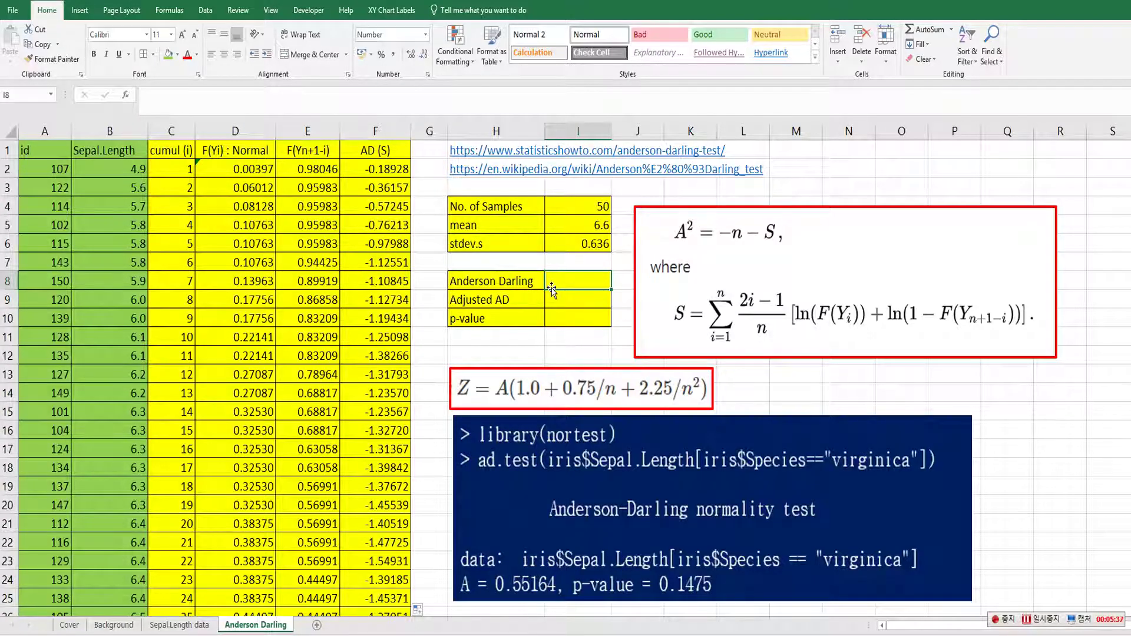
pyautogui.write('=')
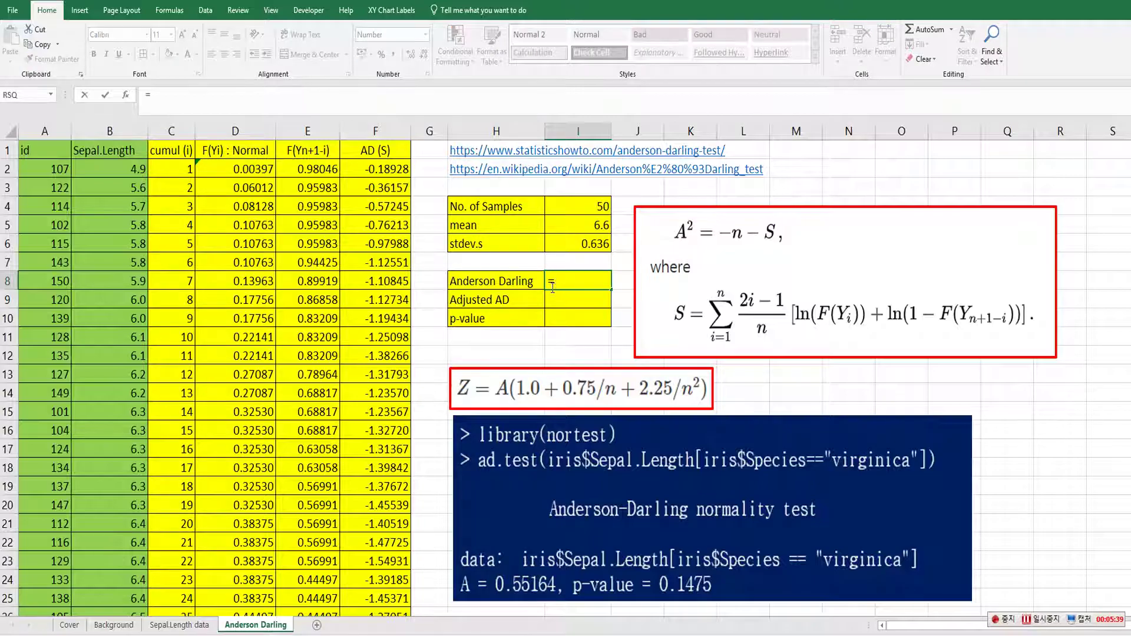
pyautogui.write('-50-sum(')
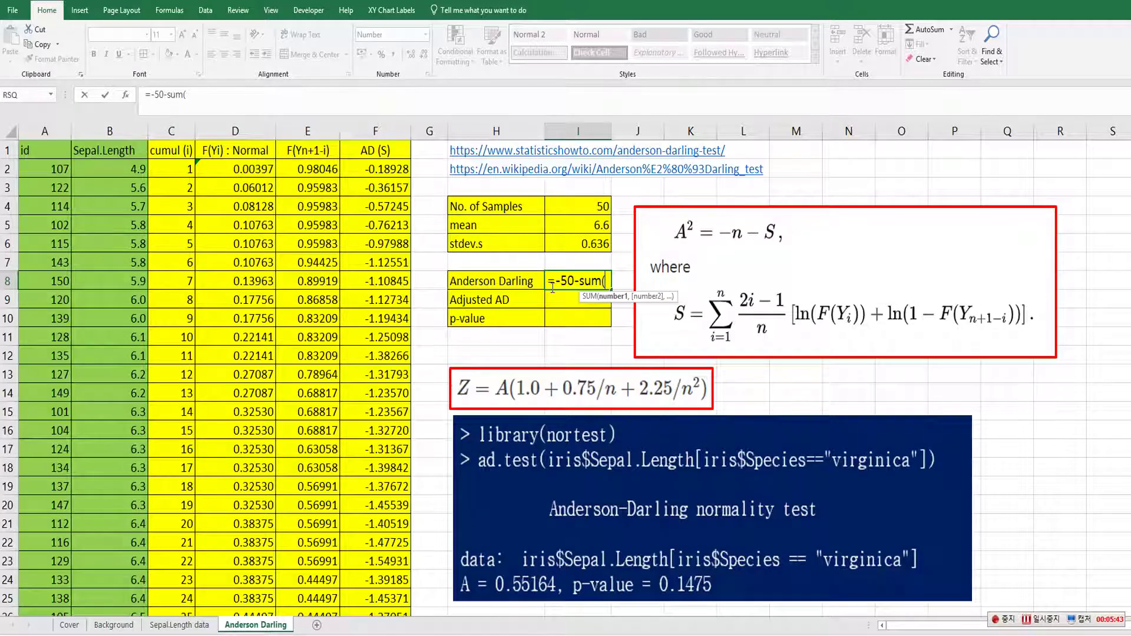
pyautogui.click(403, 167)
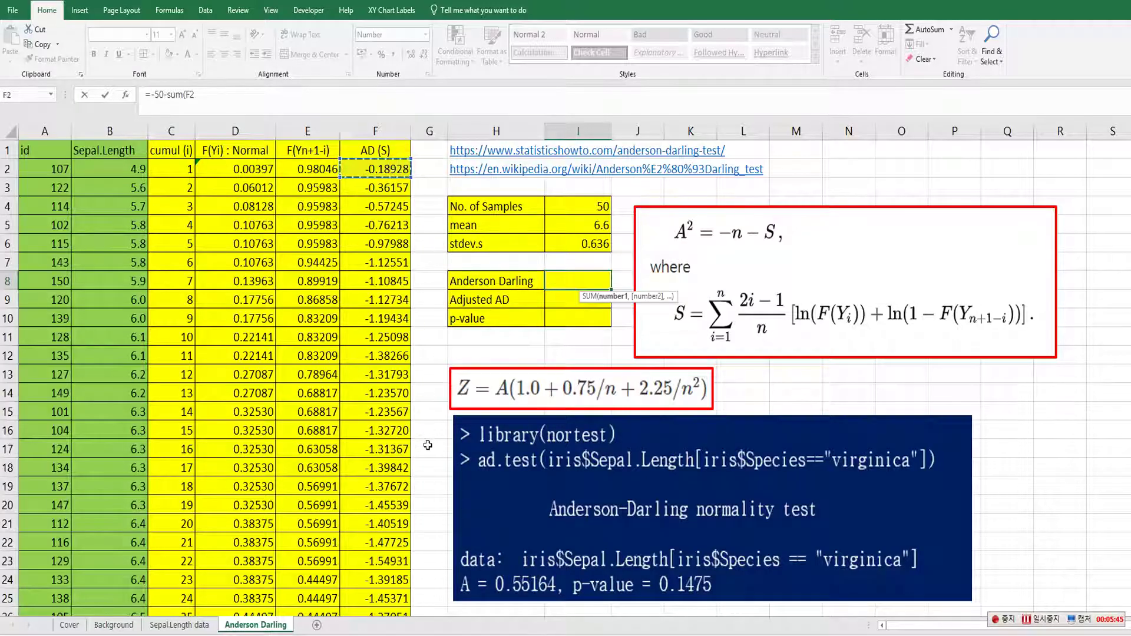
pyautogui.scroll(-9, 428, 446)
pyautogui.scroll(-4, 427, 445)
pyautogui.keyDown('shift'); pyautogui.click(372, 357); pyautogui.keyUp('shift')
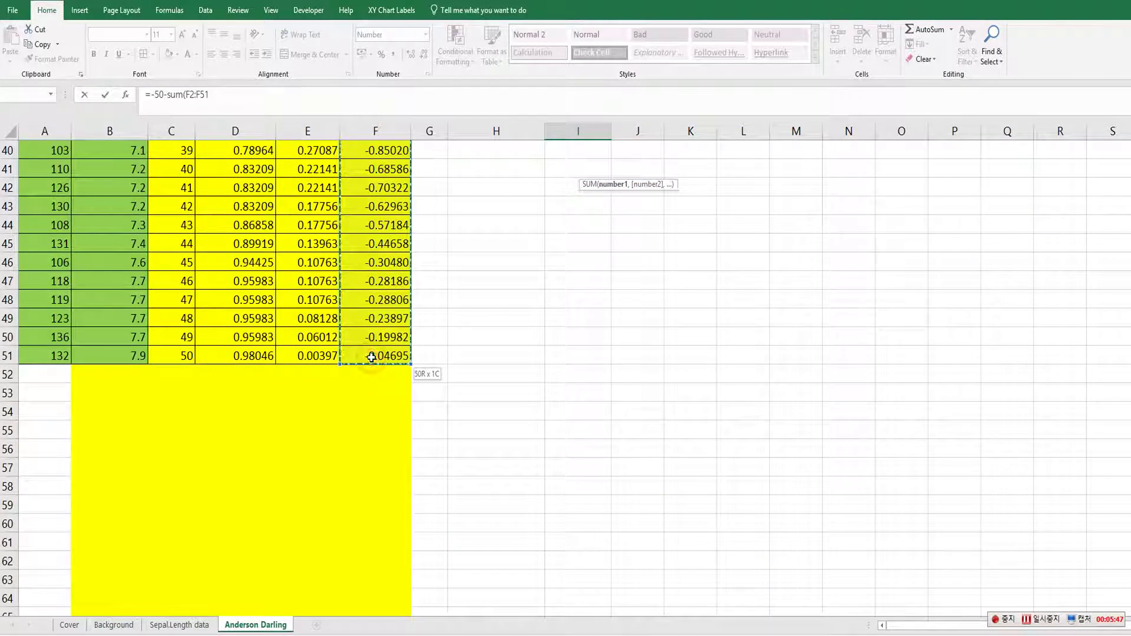
pyautogui.scroll(4, 373, 360)
pyautogui.press('Return')
pyautogui.scroll(3, 401, 336)
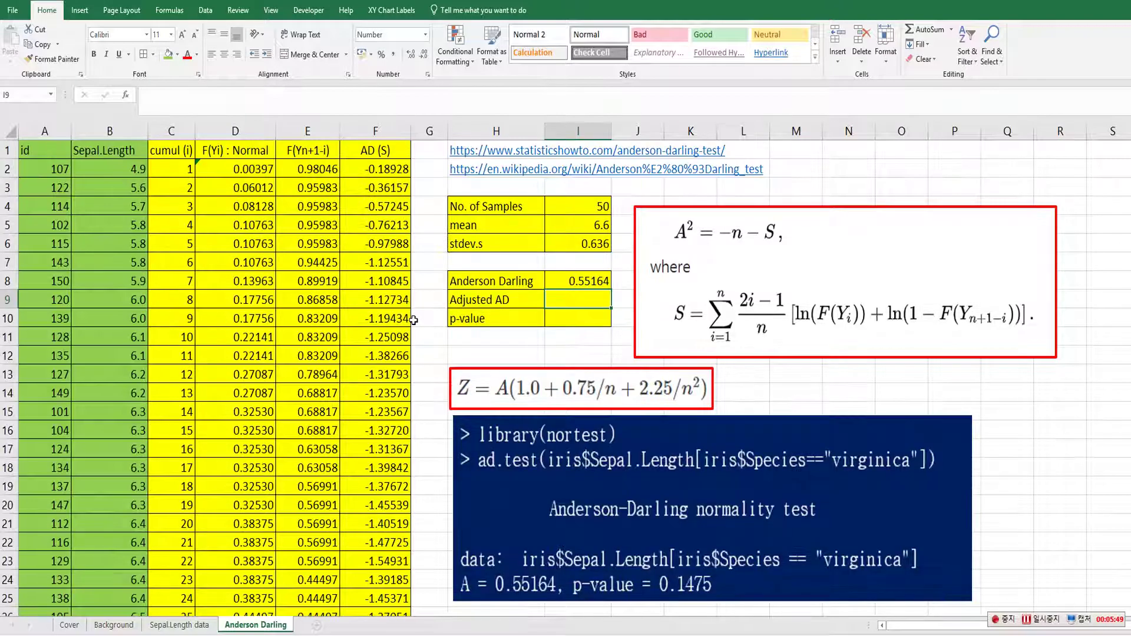
pyautogui.click(567, 283)
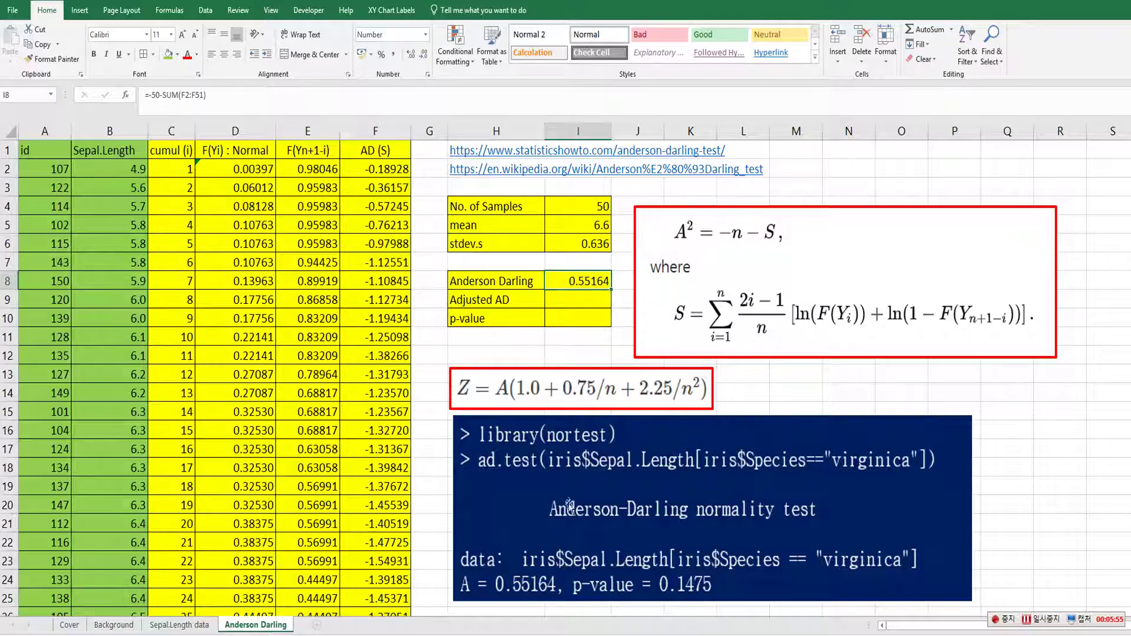
pyautogui.click(530, 295)
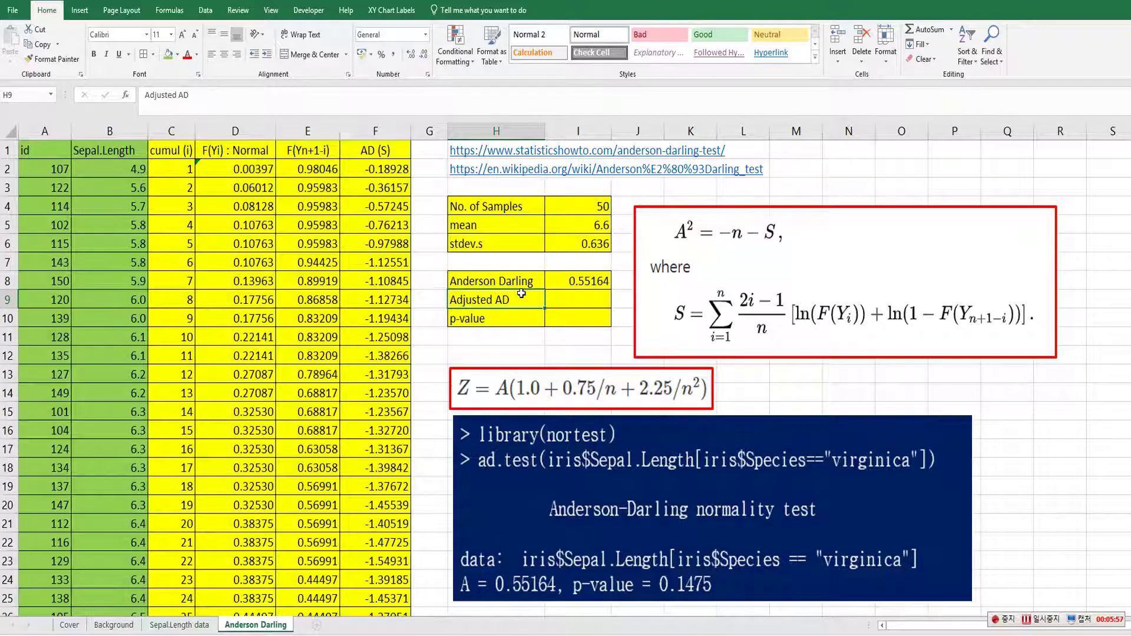
pyautogui.press('Down')
pyautogui.press('Right')
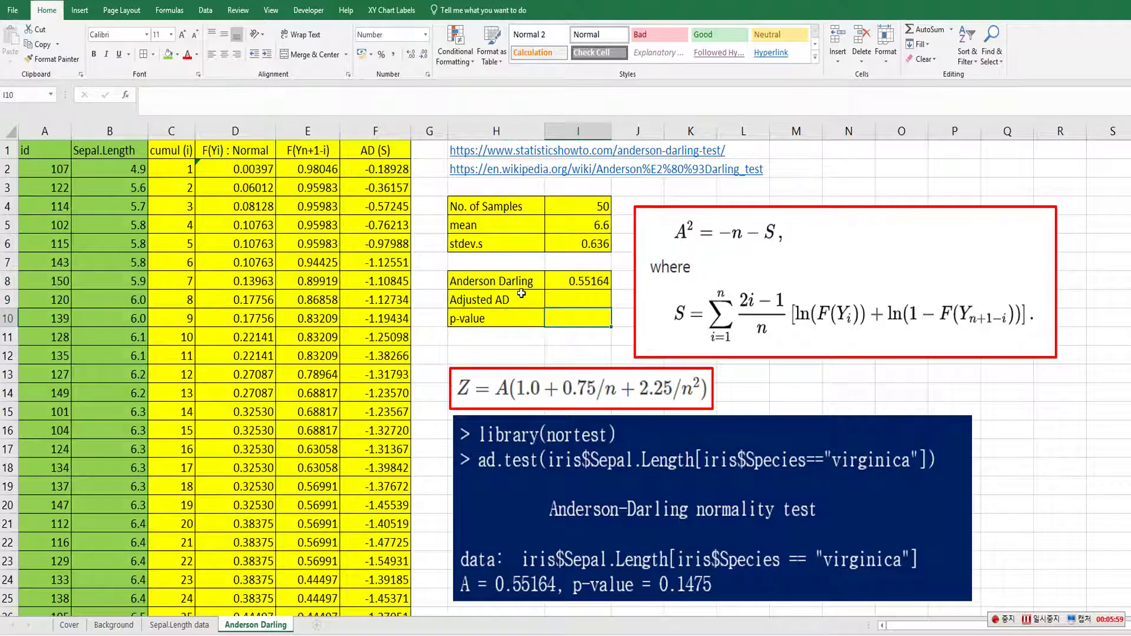
pyautogui.press('Up')
pyautogui.press('Left')
pyautogui.press('Down')
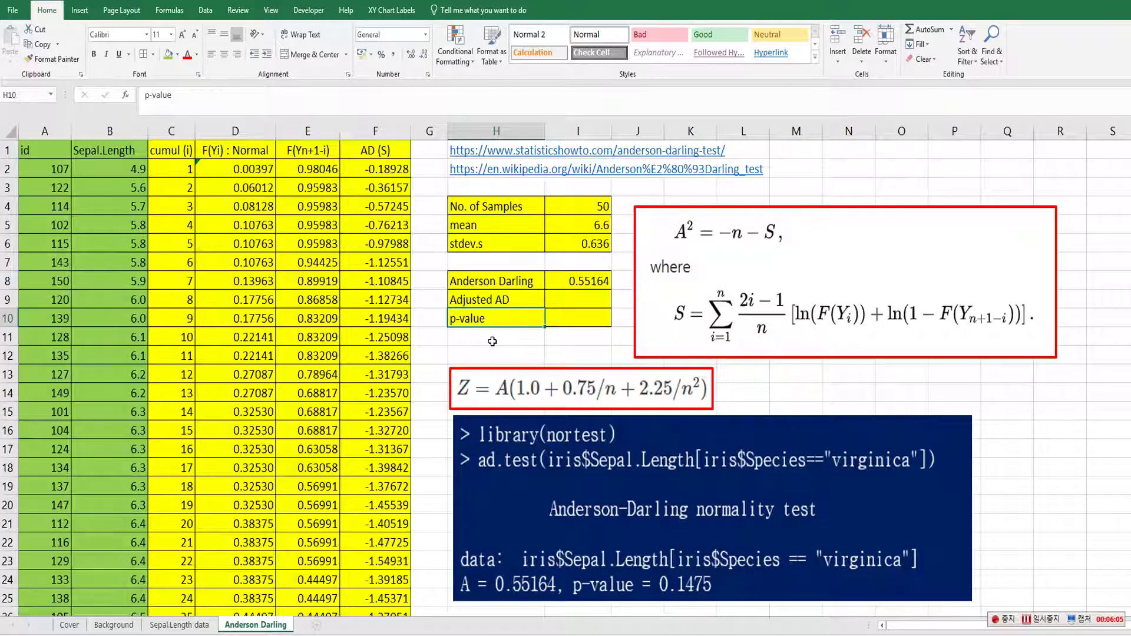
pyautogui.click(494, 300)
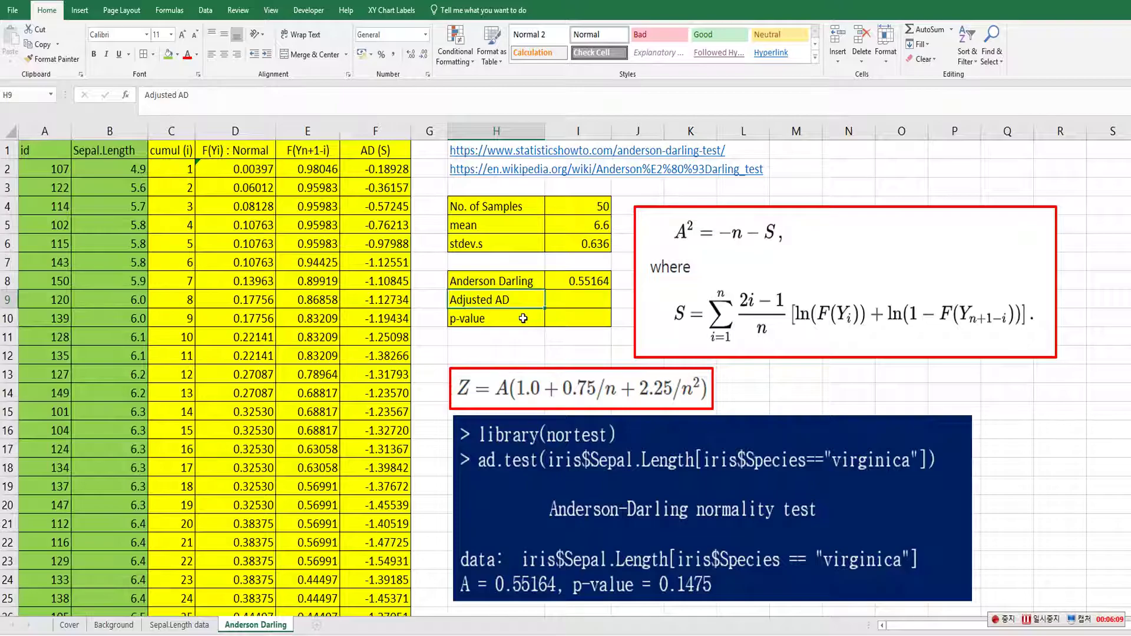
# Enter =I8*(1+0.75/50+2.25/50^2) in I9 as the Adjusted AD, following the Z formula picture.
pyautogui.moveTo(530, 391); pyautogui.dragTo(535, 388)
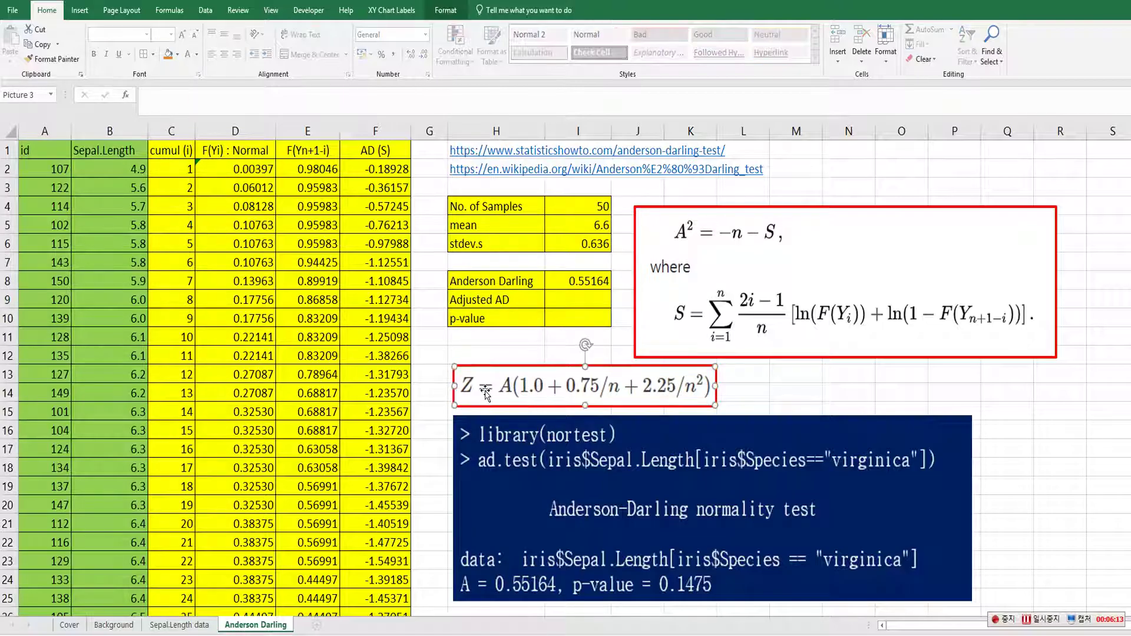
pyautogui.click(577, 300)
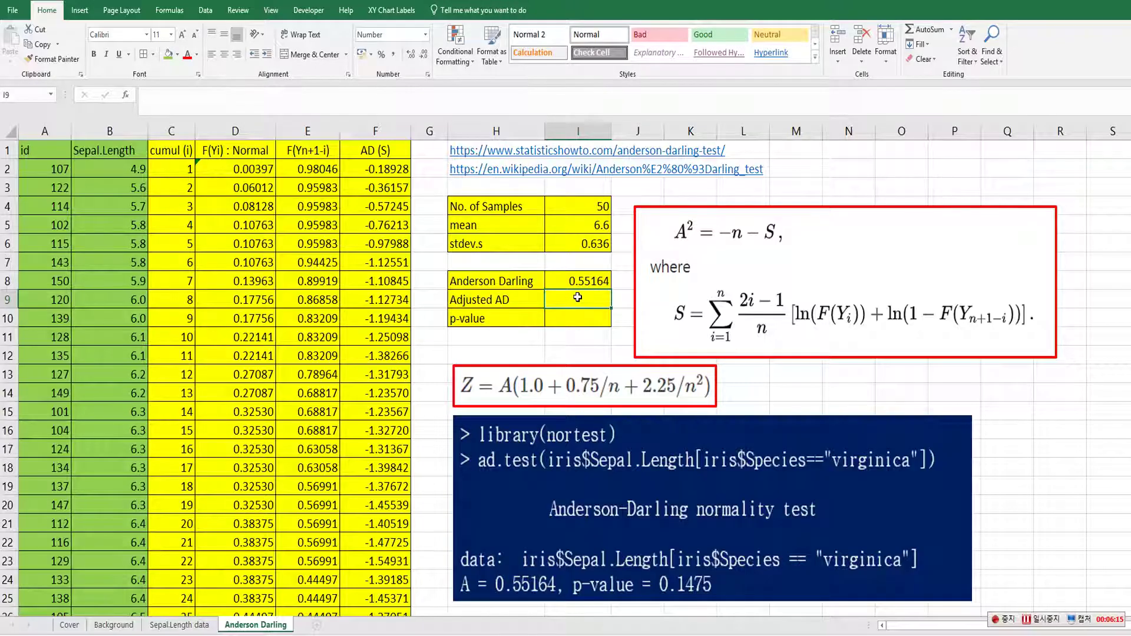
pyautogui.write('=')
pyautogui.press('Up')
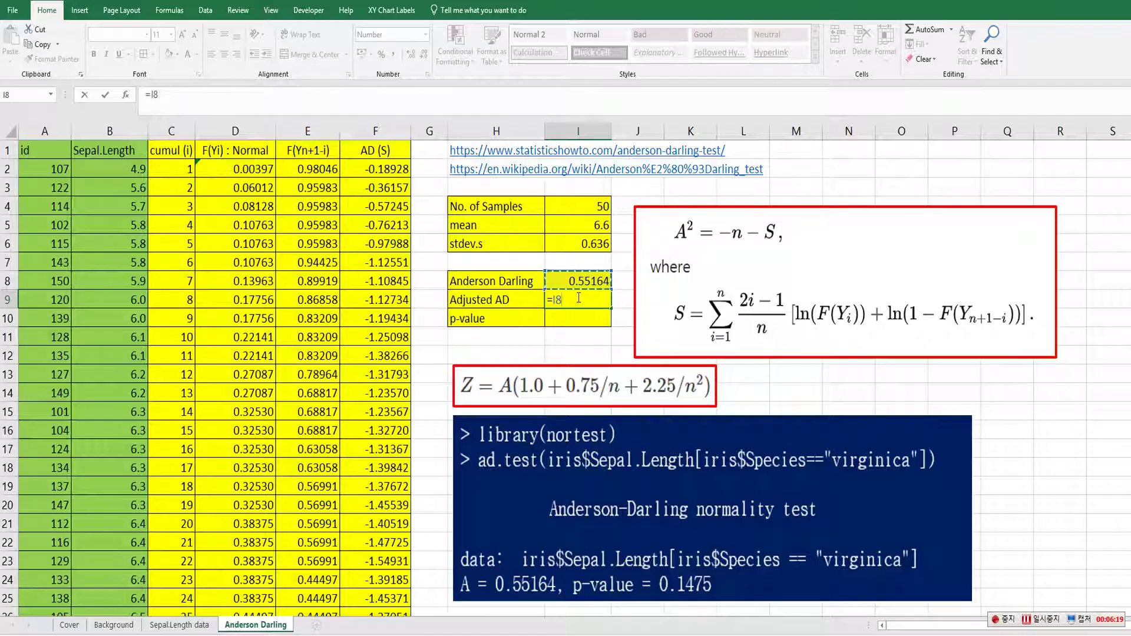
pyautogui.write('*(1+0.75/')
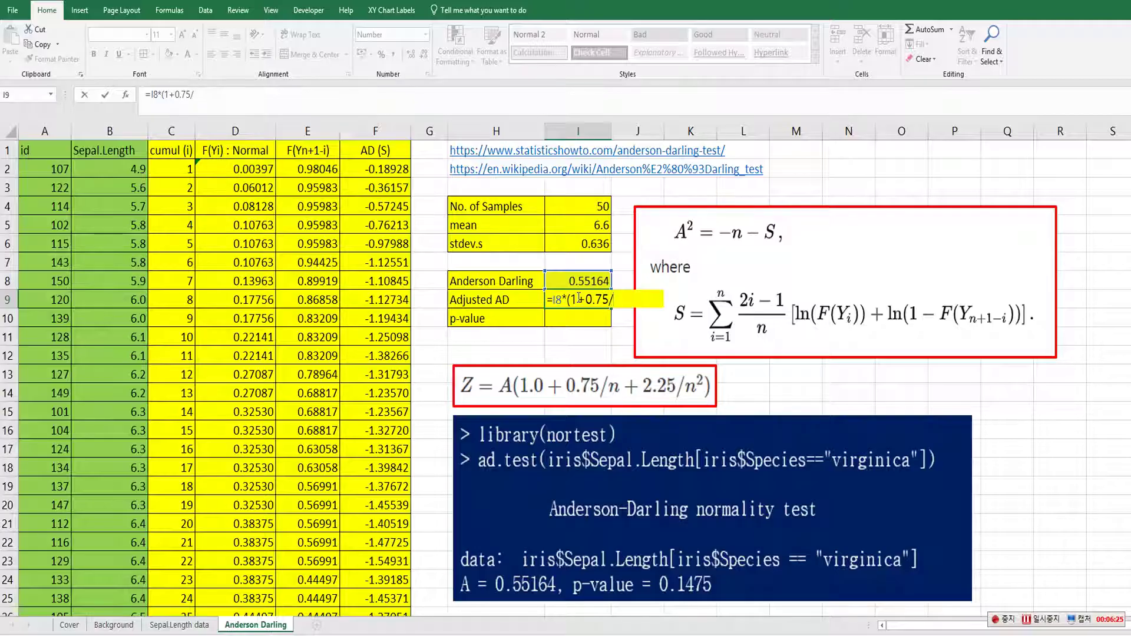
pyautogui.write('50+2.25/')
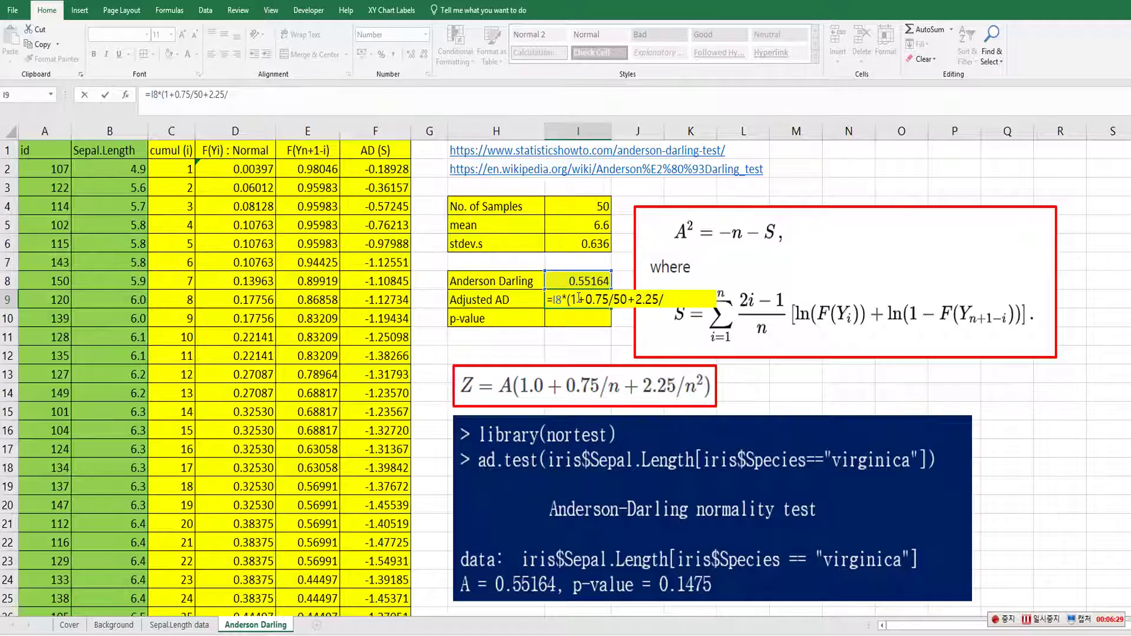
pyautogui.write('50^2')
pyautogui.press('Return')
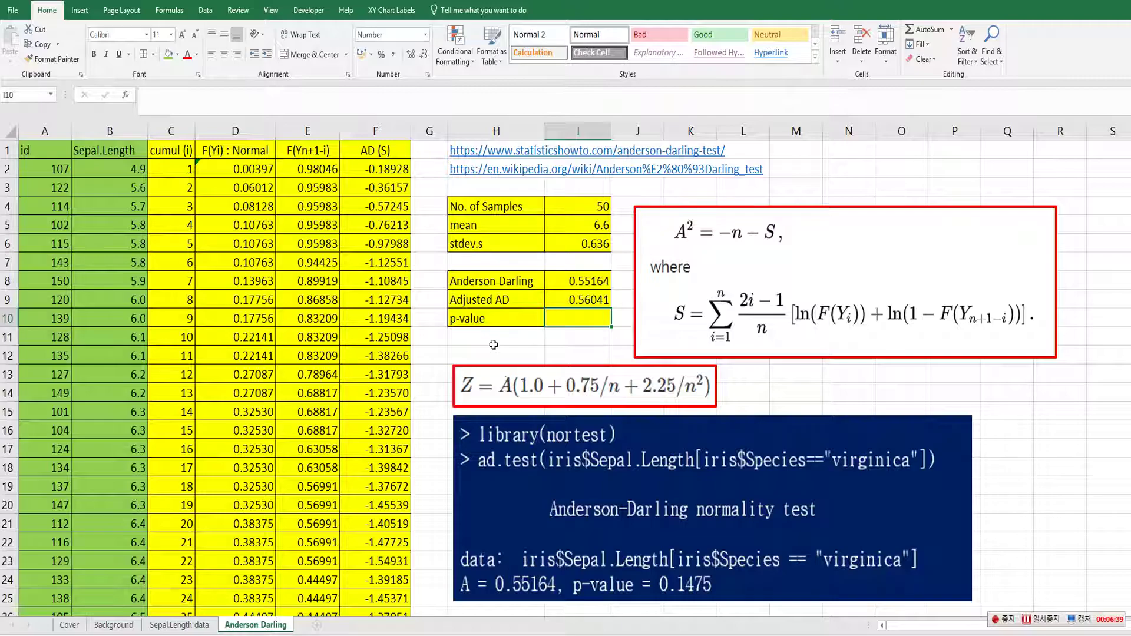
# Paste the P-Value Formula table picture and place it over the data columns, beside the Anderson Darling results block.
pyautogui.hotkey('ctrl', 'v')
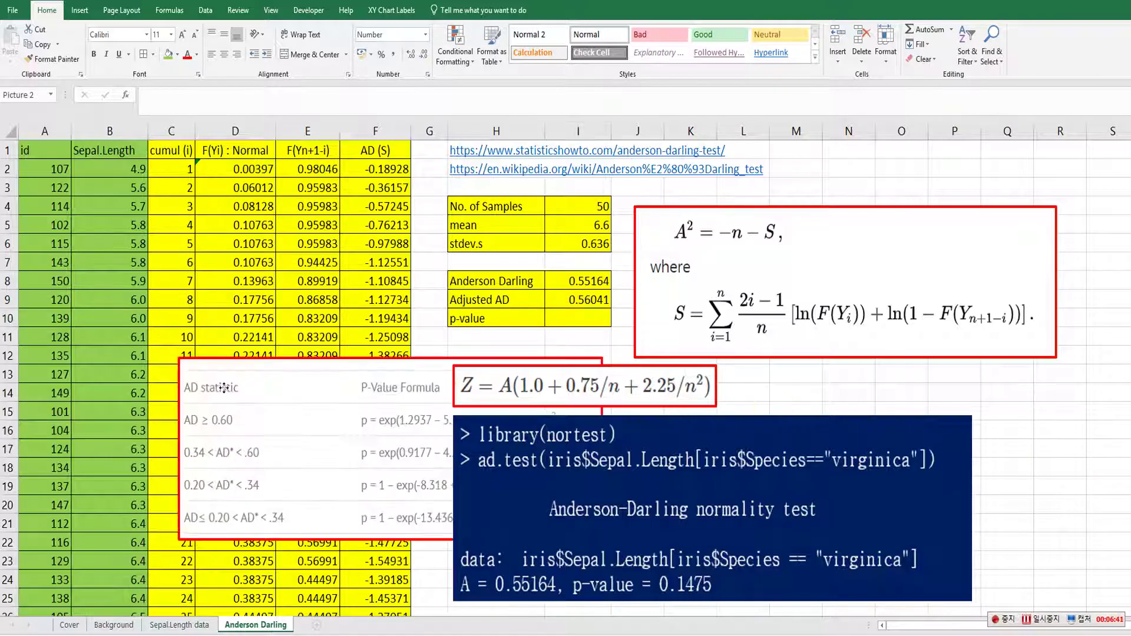
pyautogui.moveTo(118, 341); pyautogui.dragTo(80, 353)
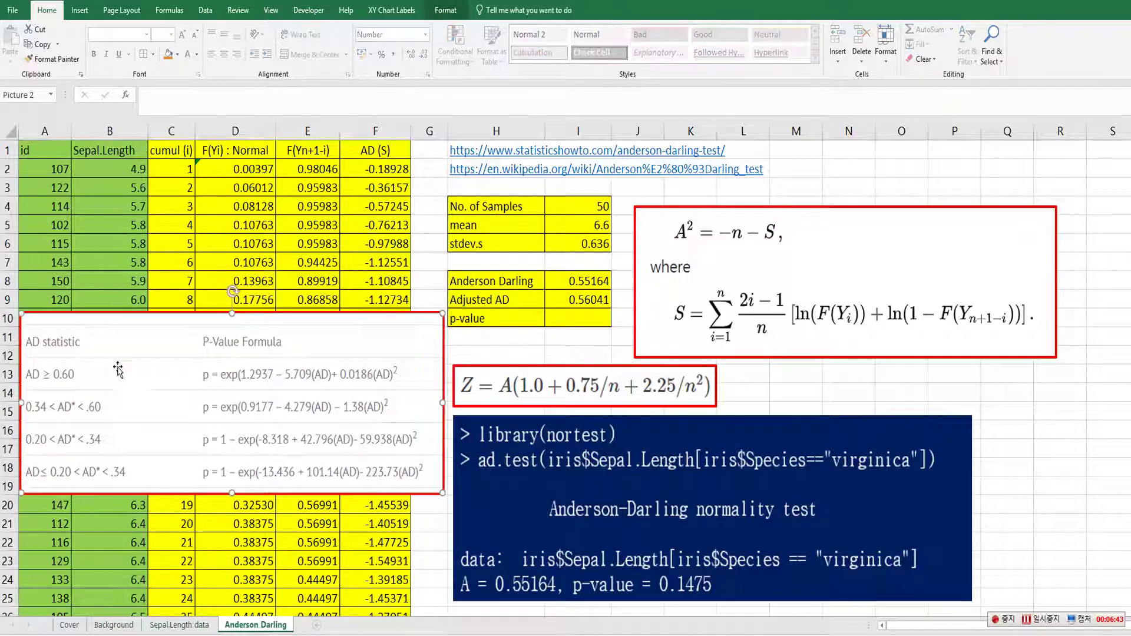
pyautogui.moveTo(152, 383); pyautogui.dragTo(152, 335)
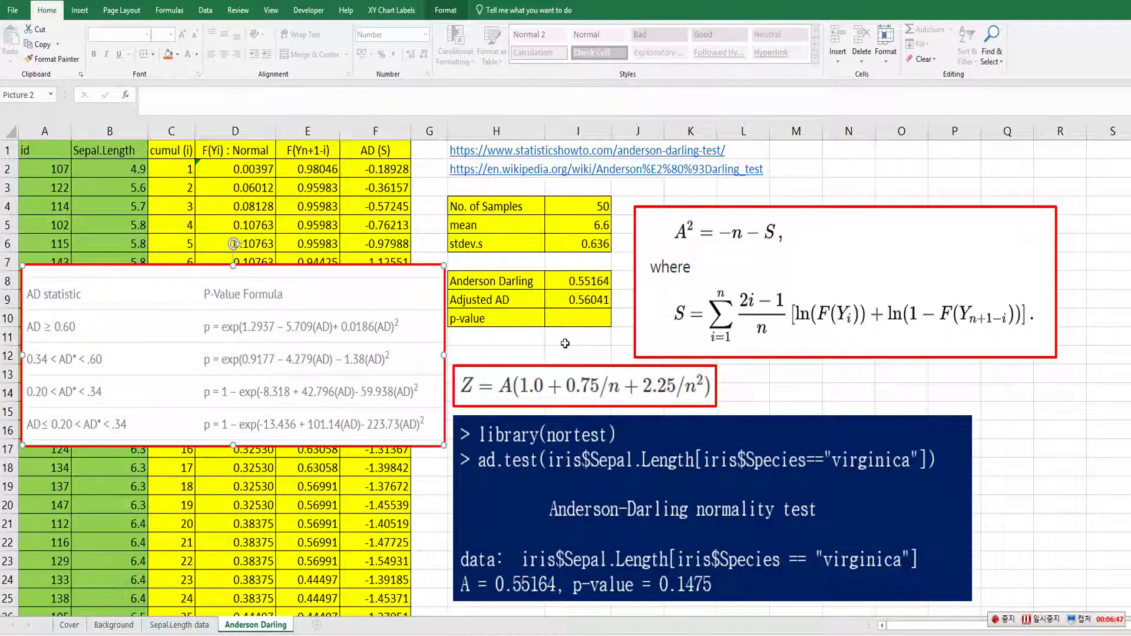
pyautogui.click(565, 343)
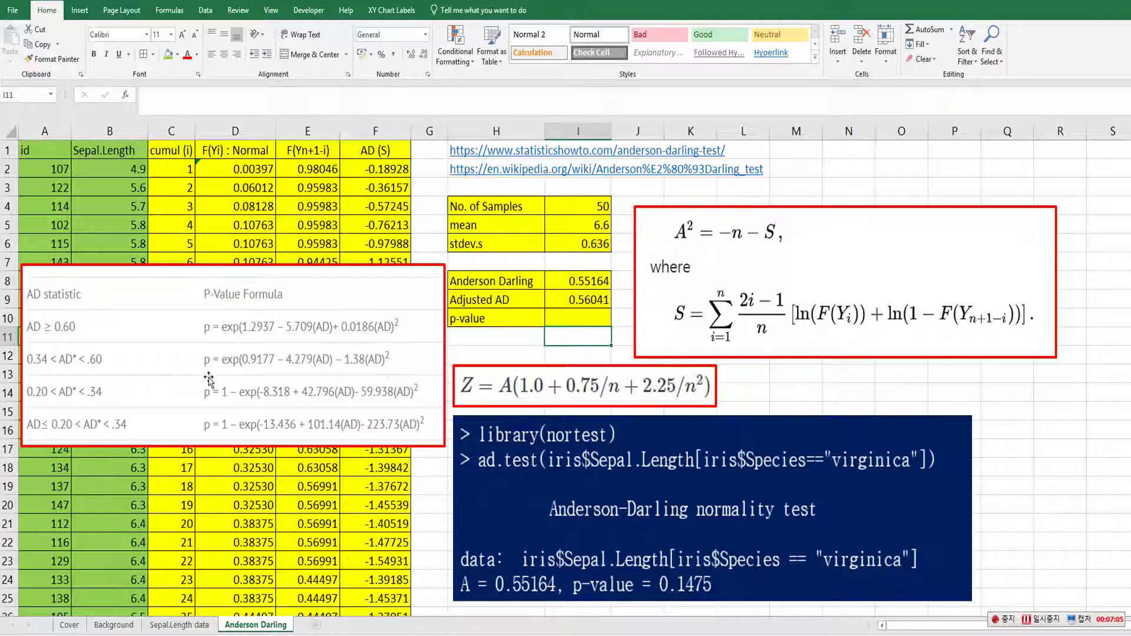
# Enter =exp(0.9177-4.279*I9-1.38*I9^2) in I10 as the p-value.
pyautogui.click(560, 317)
pyautogui.write('=')
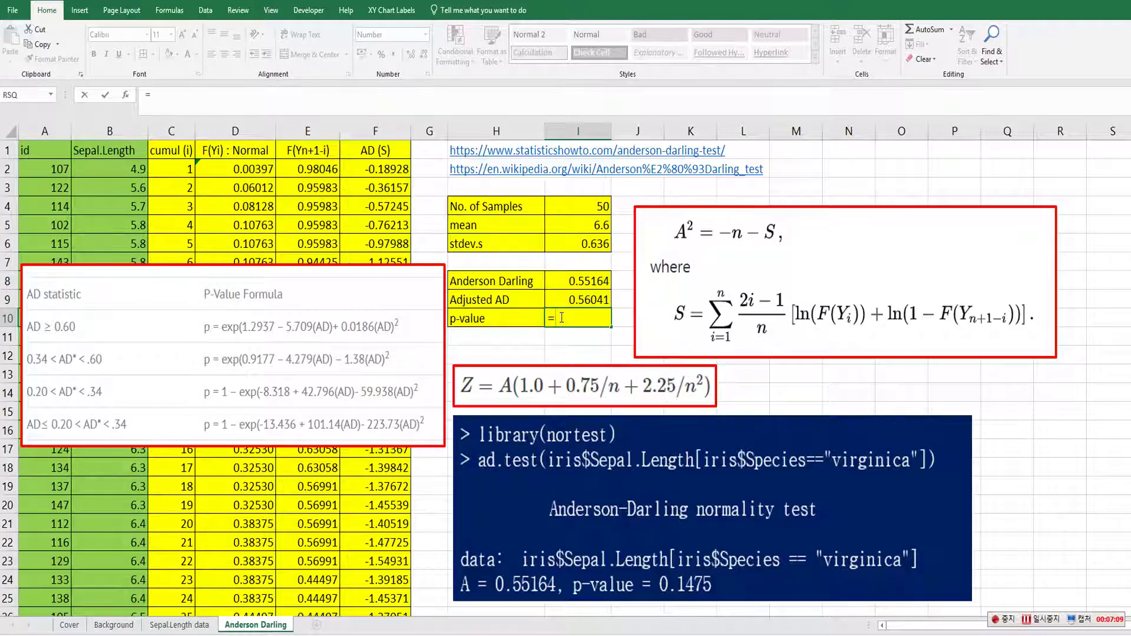
pyautogui.write('exp(0.9')
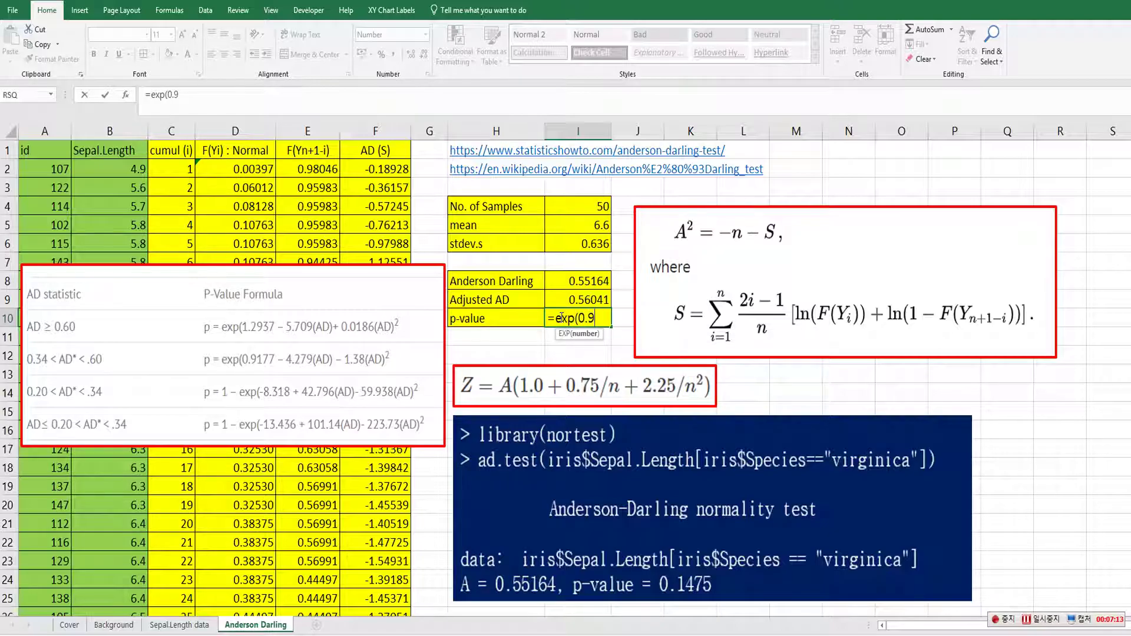
pyautogui.write('177')
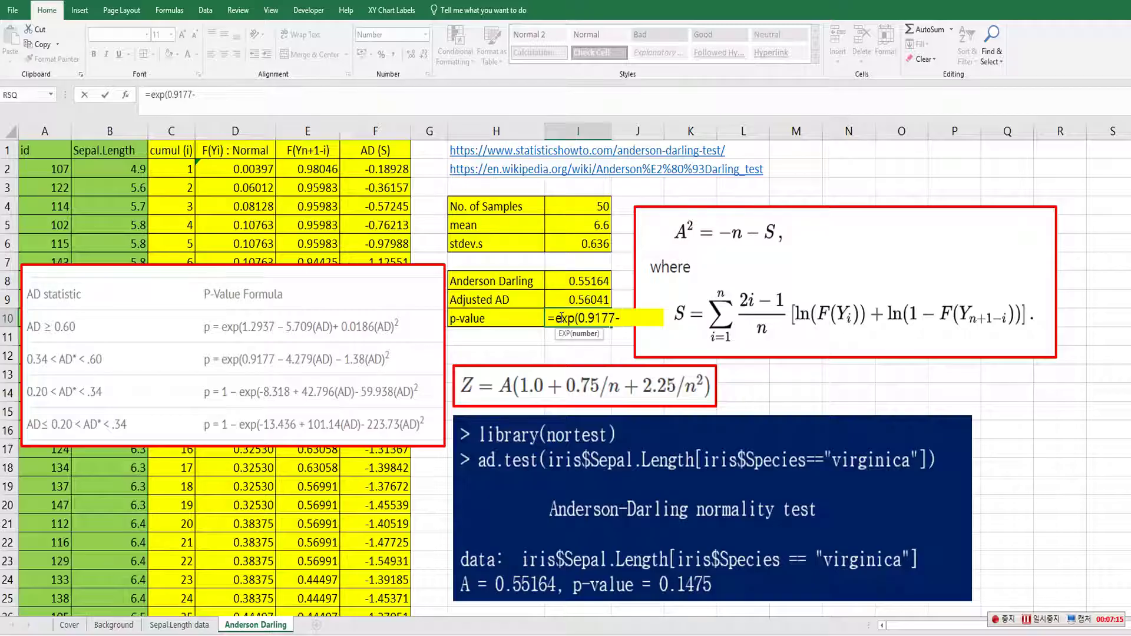
pyautogui.write('-4.279*')
pyautogui.press('Up')
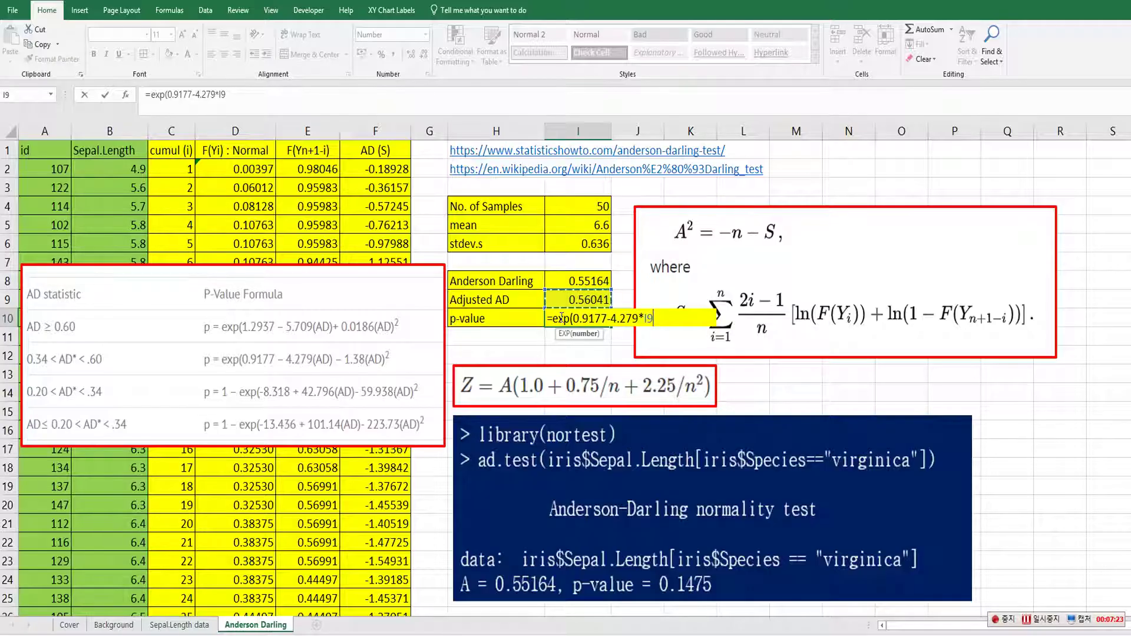
pyautogui.write('-1.38*')
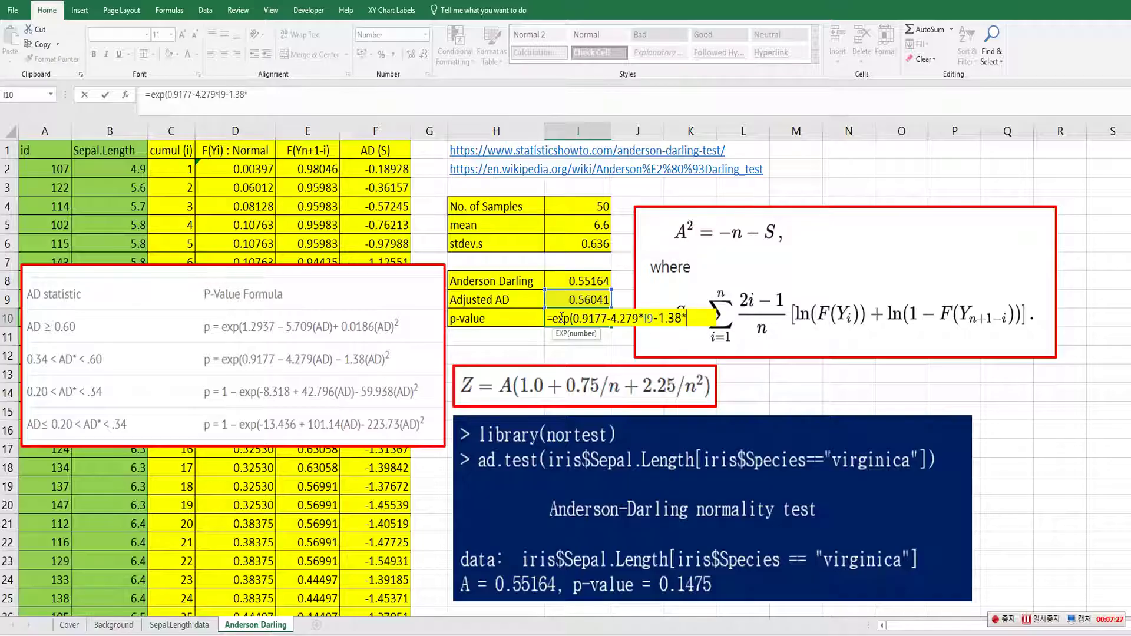
pyautogui.press('Up')
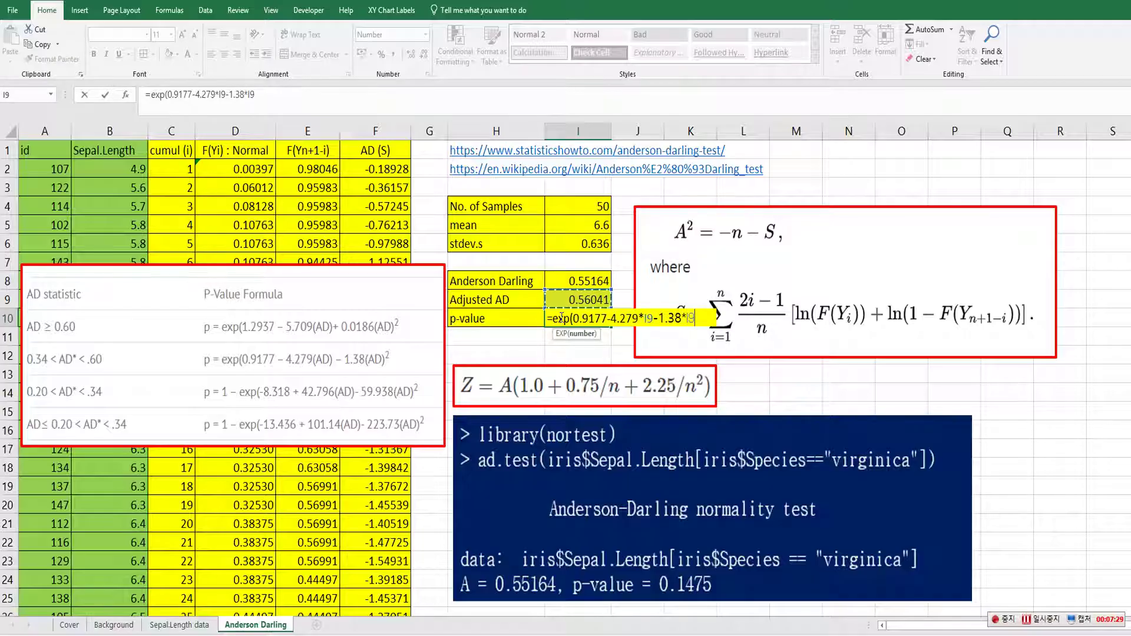
pyautogui.write('^2)')
pyautogui.press('Return')
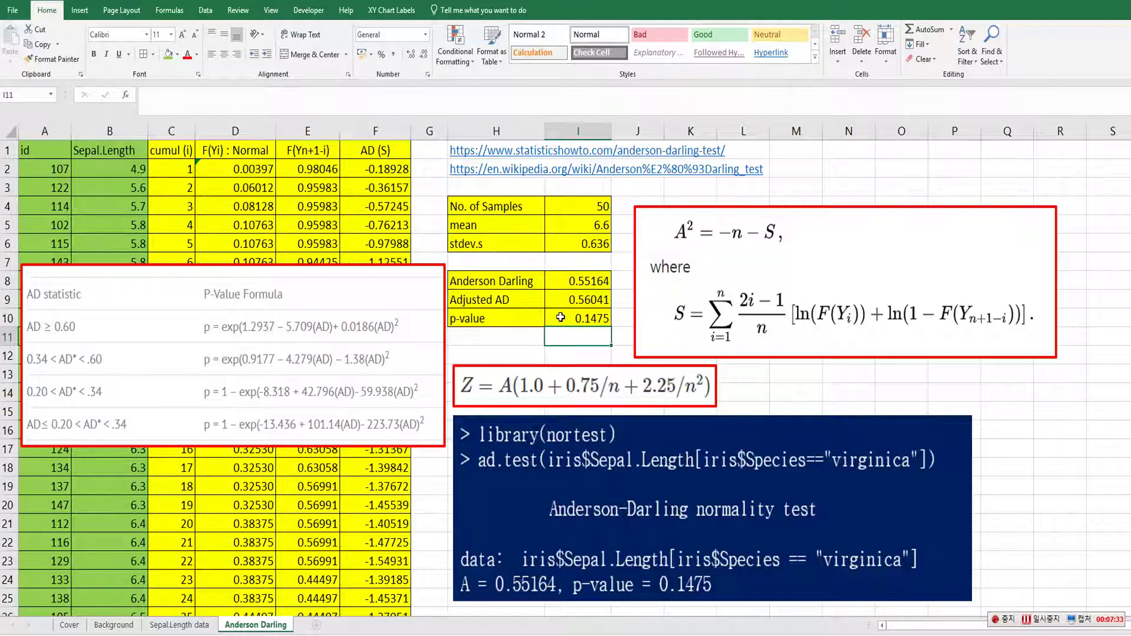